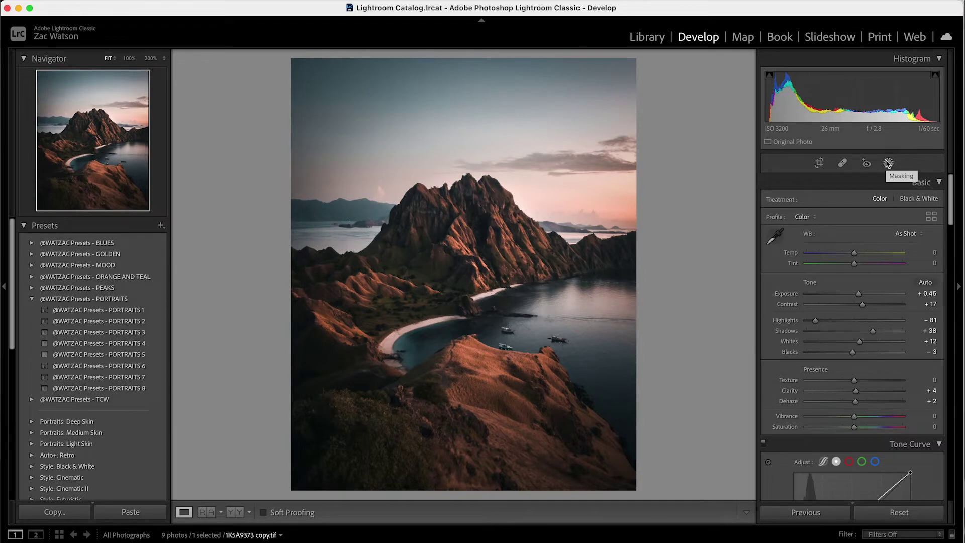
- Create a radial gradient mask as a wide ellipse over the bright sky and ridge at the photo's right edge
left_click(888, 163)
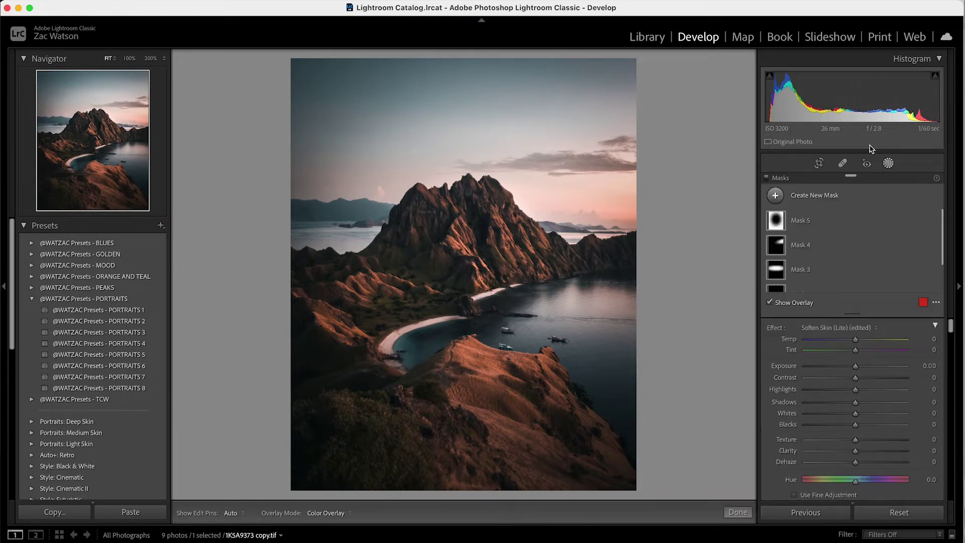
left_click(778, 197)
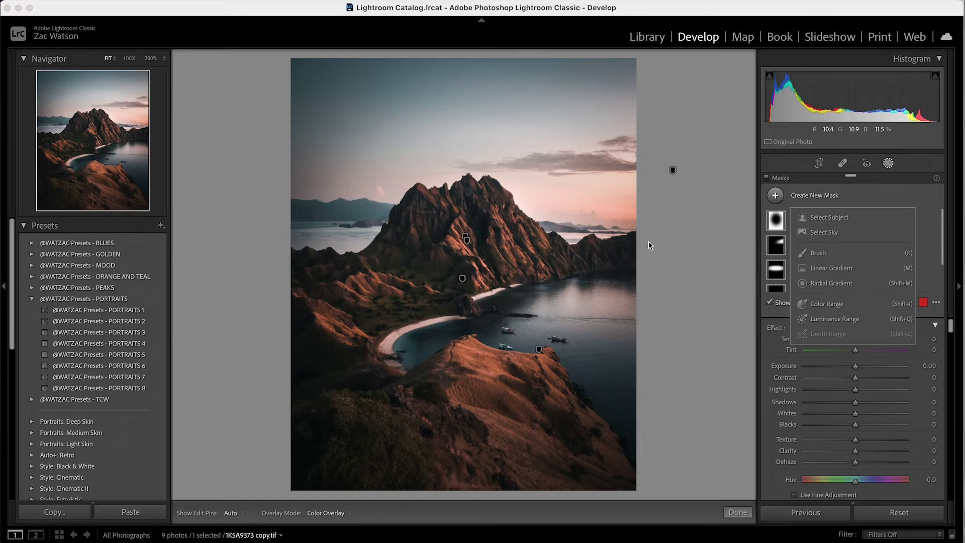
left_click(831, 283)
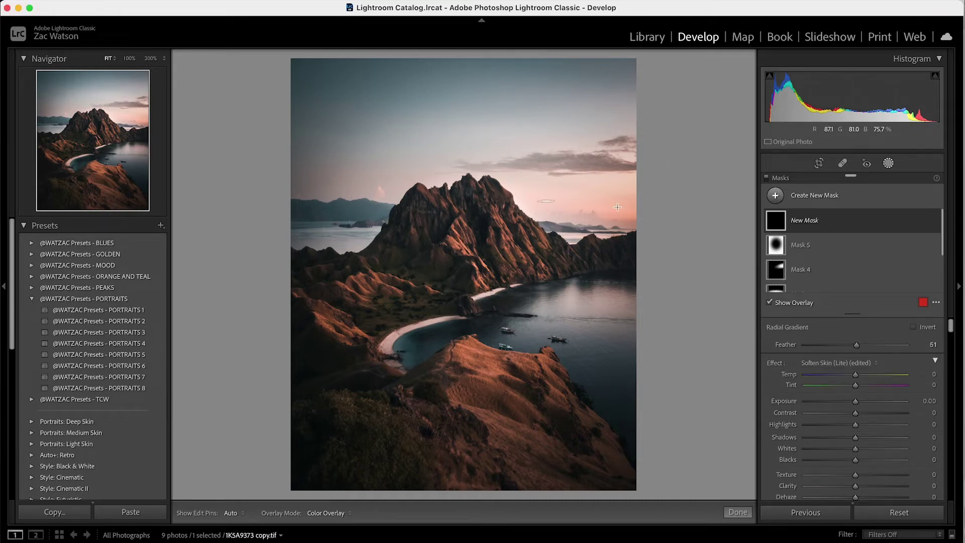
left_click_drag(617, 207, 734, 262)
left_click_drag(552, 208, 645, 209)
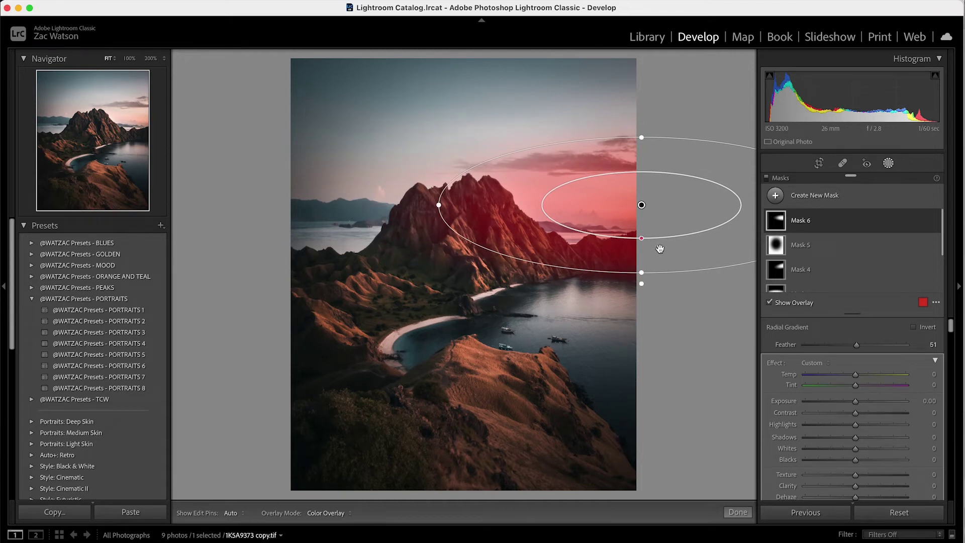
left_click(888, 162)
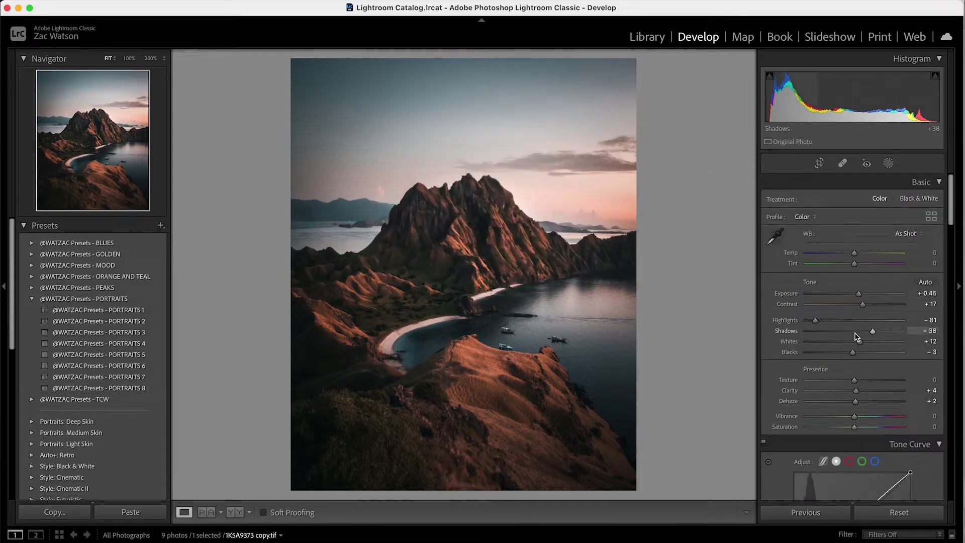
- Set the new radial mask's exposure to 1.75 and check at 100% how it spills onto the mountain ridge
left_click(888, 163)
left_click(804, 220)
left_click_drag(855, 401, 878, 401)
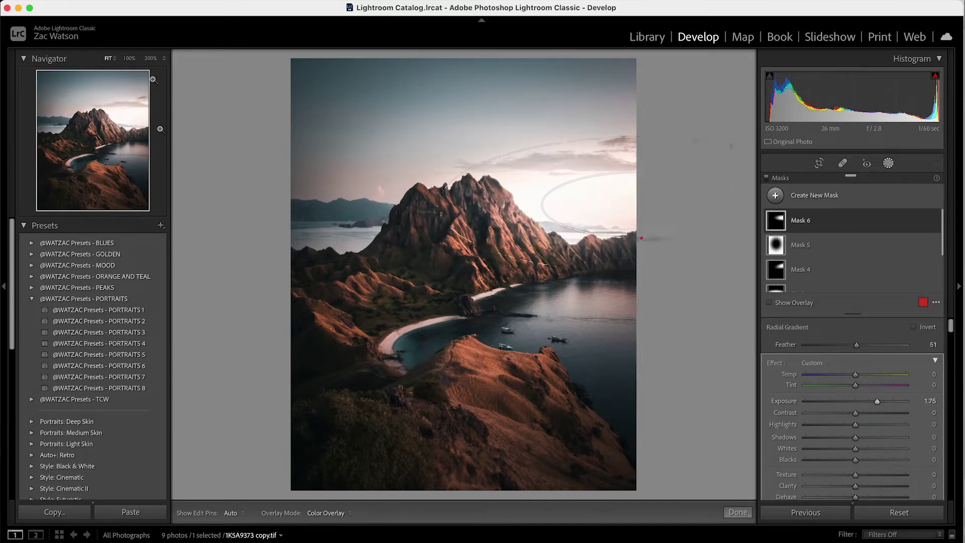
left_click(143, 131)
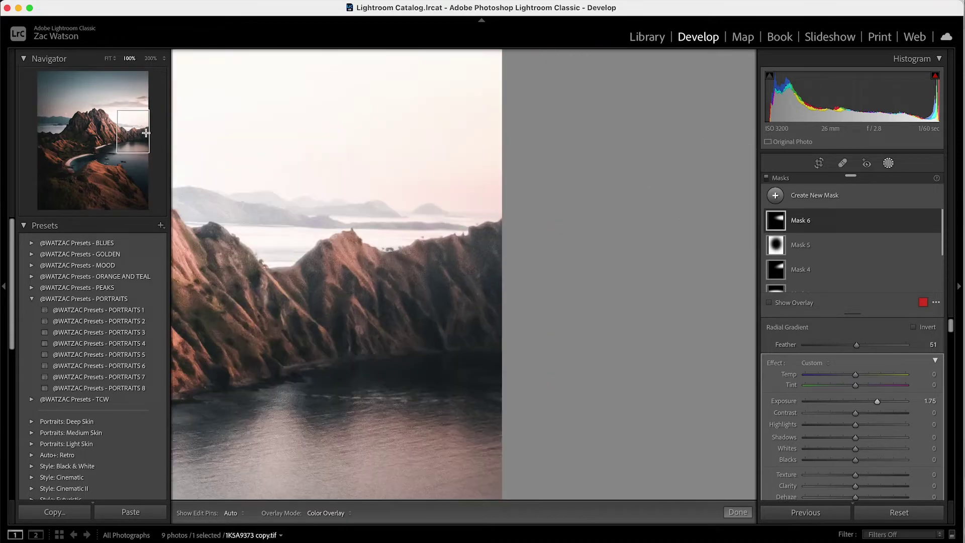
left_click_drag(156, 155, 124, 130)
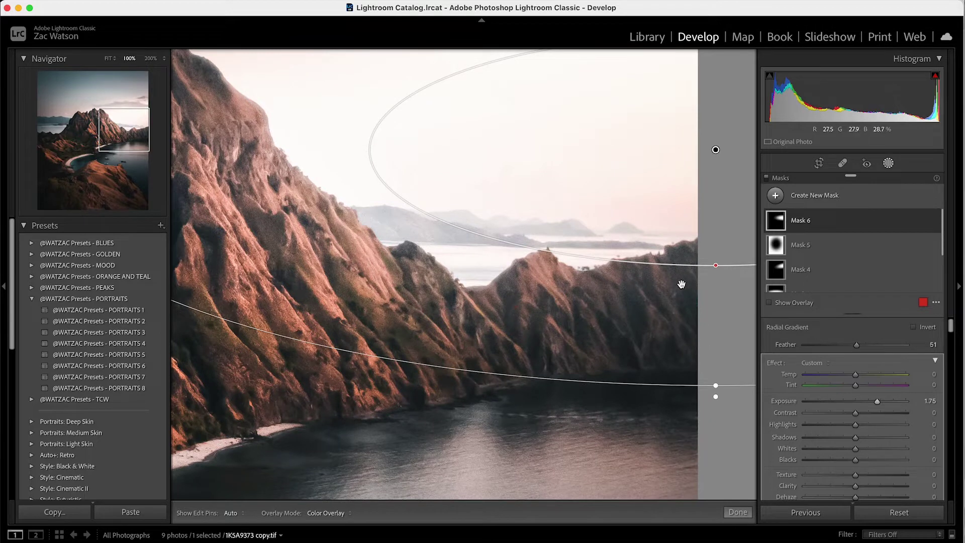
left_click(703, 231)
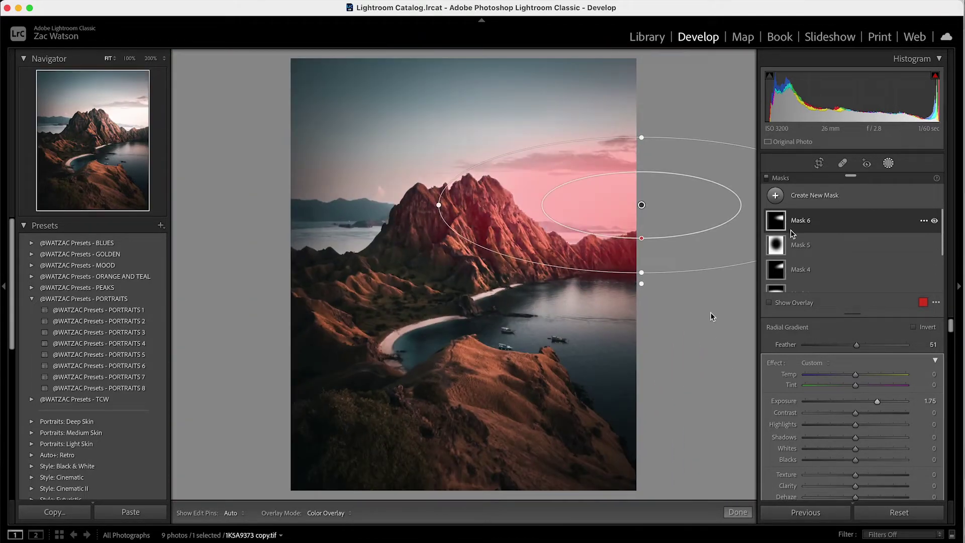
key("o")
- Intersect the radial gradient mask, Mask 6, with a brush
left_click(889, 162)
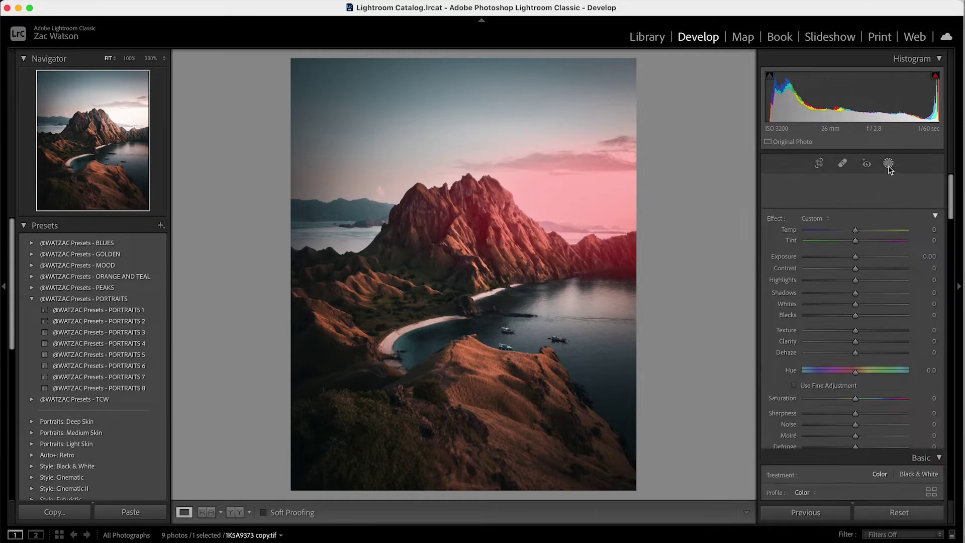
left_click(928, 223)
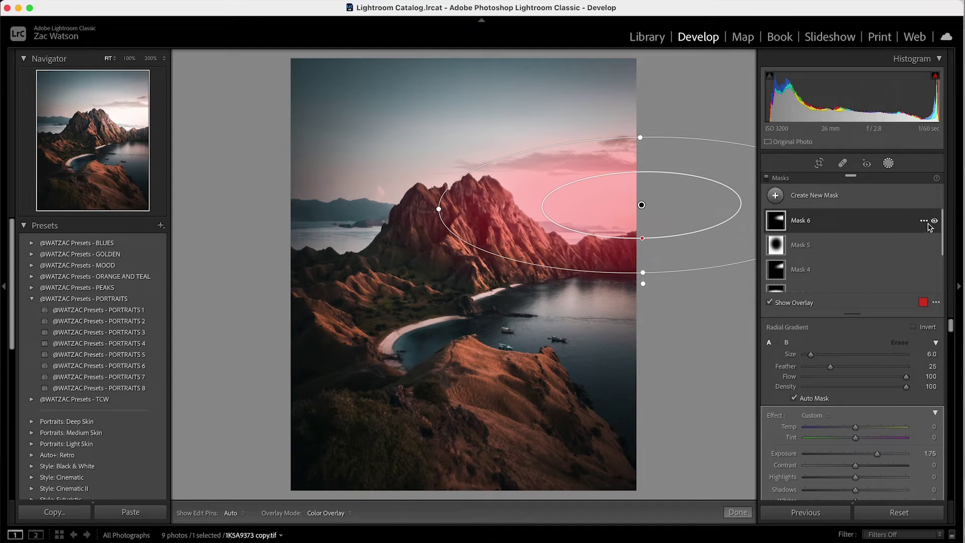
left_click(925, 222)
left_click(926, 222)
left_click(926, 221)
mouse_move(885, 246)
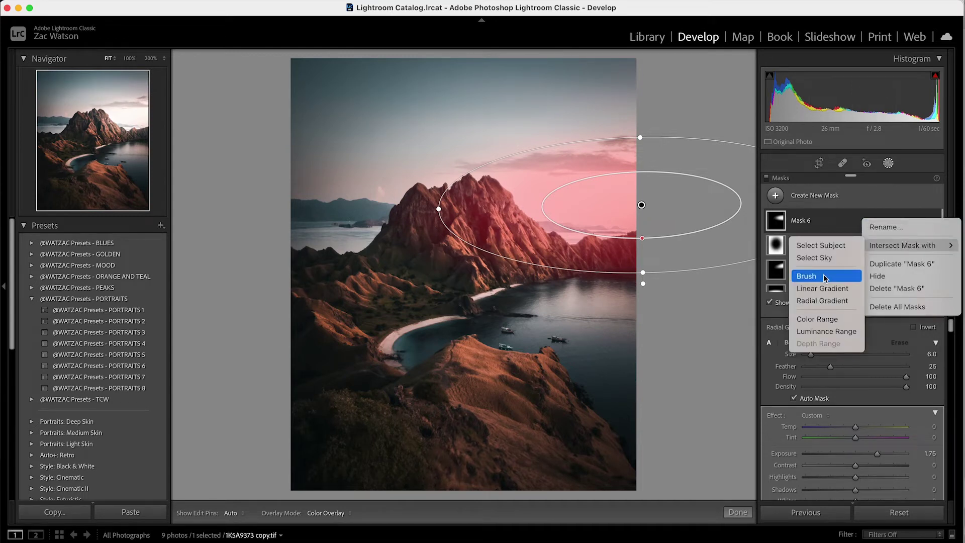
left_click(824, 276)
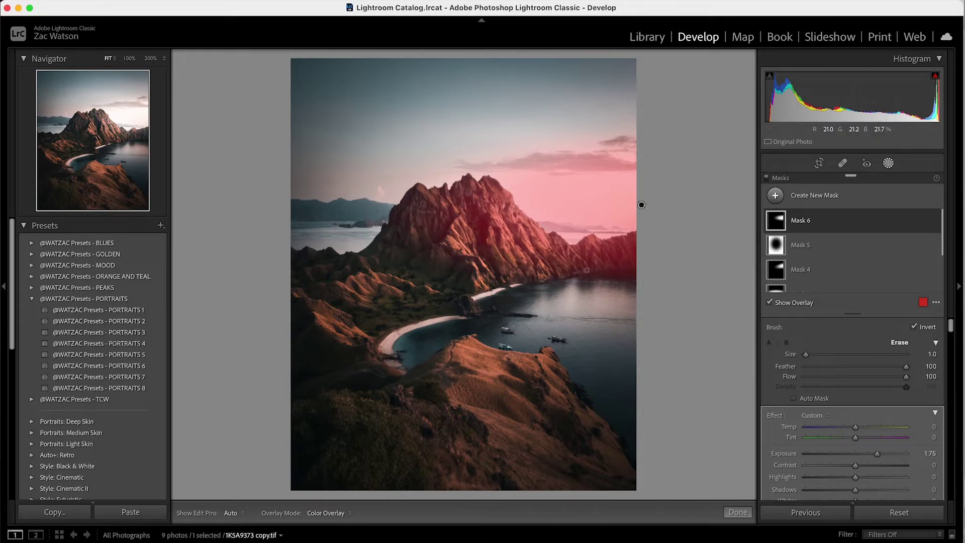
- Try to erase the ridge from the radial mask with the intersecting brush at size 20, and undo that brush
scroll(583, 294, "up", 5)
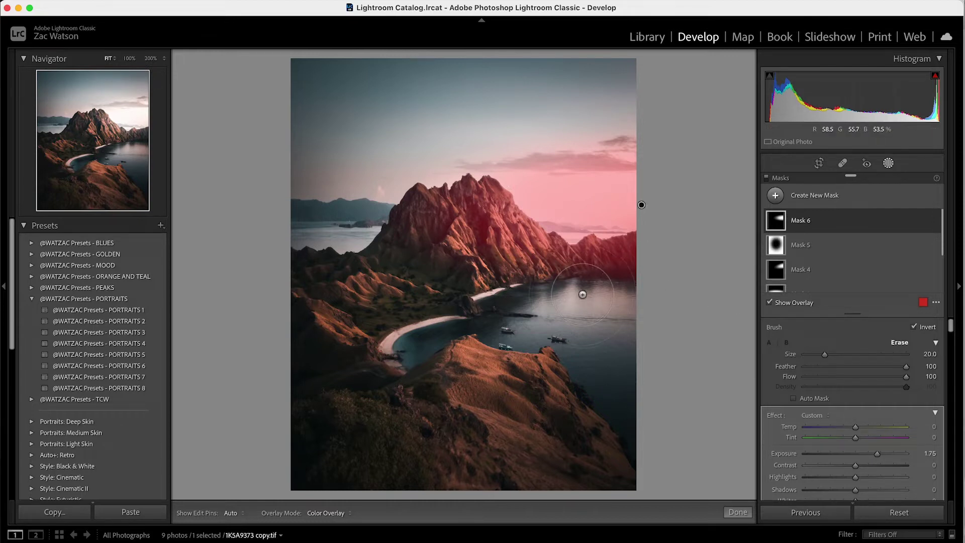
left_click(906, 342)
key("h")
mouse_move(598, 266)
left_mouse_down()
mouse_move(553, 236)
mouse_move(542, 201)
mouse_move(604, 199)
mouse_move(523, 196)
mouse_move(477, 216)
mouse_move(550, 138)
left_mouse_up()
key("h")
key("super+z")
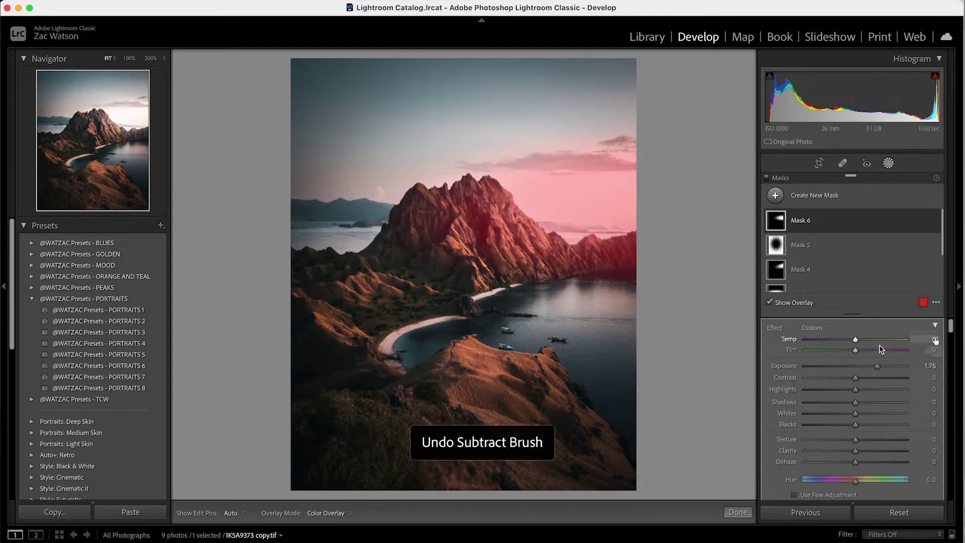
- Subtract the far-right mountain ridge from Mask 6 with an Auto Mask brush at size 8 and feather 49
left_click(922, 247)
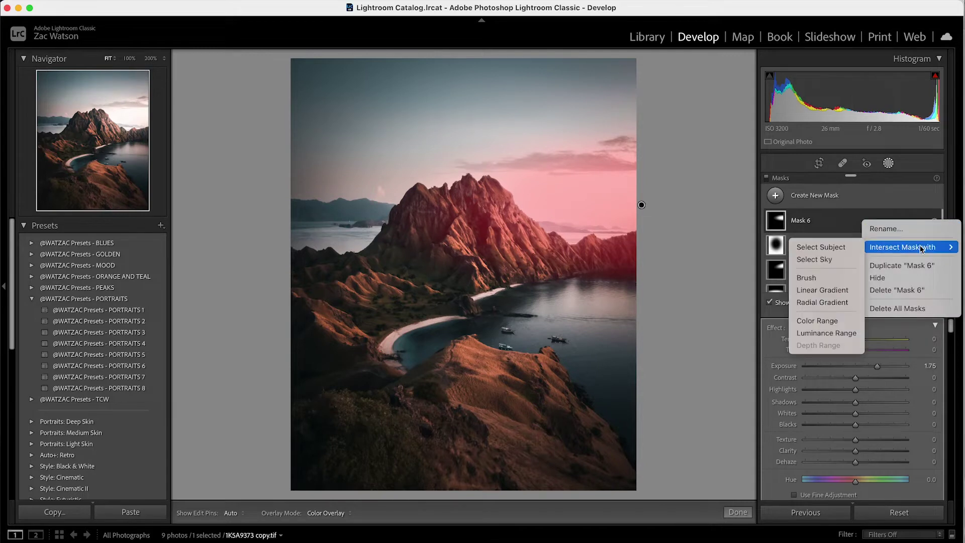
key("Escape")
key("super+shift+z")
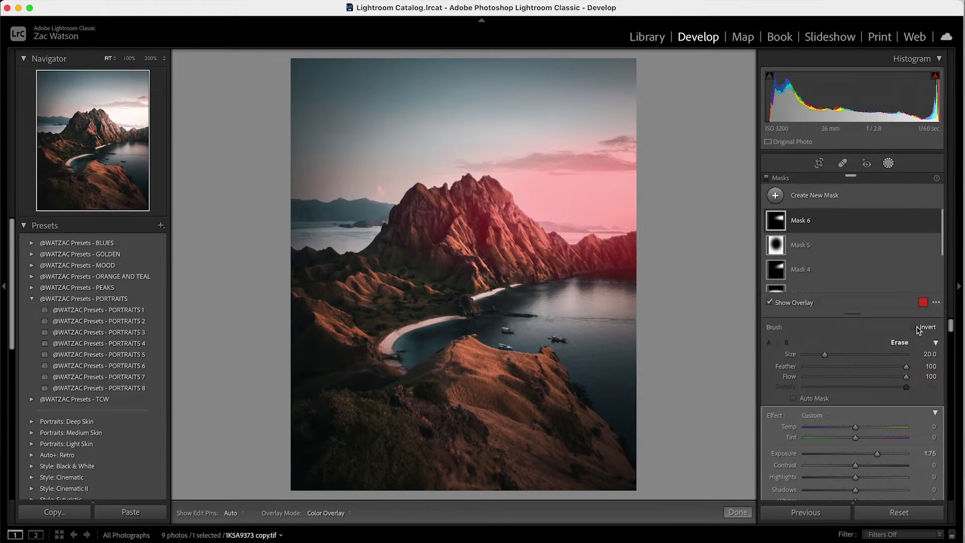
key("bracketright")
key("bracketright")
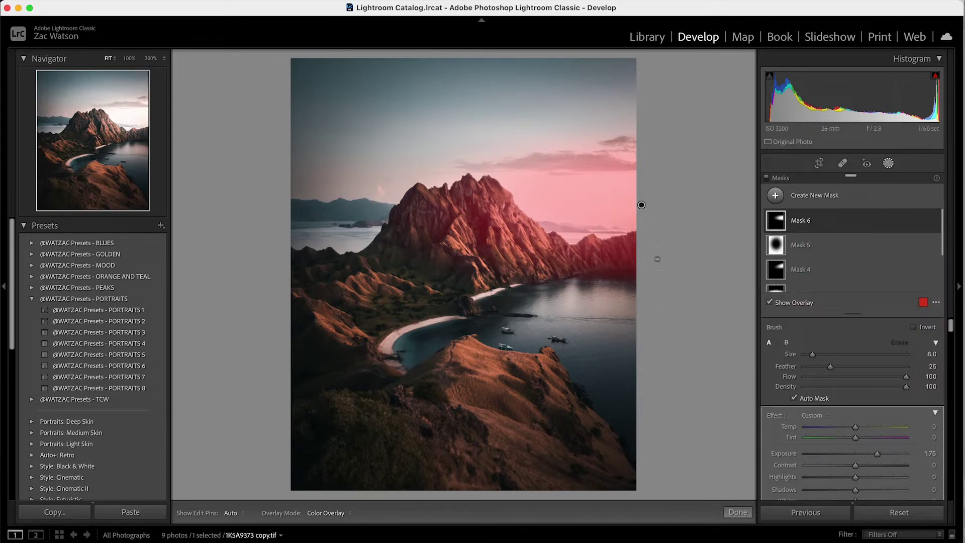
key("h")
key("shift+bracketright")
key("shift+bracketright")
key("shift+bracketright")
mouse_move(631, 237)
left_mouse_down()
mouse_move(583, 266)
mouse_move(578, 254)
mouse_move(564, 261)
mouse_move(549, 278)
left_mouse_up()
key("h")
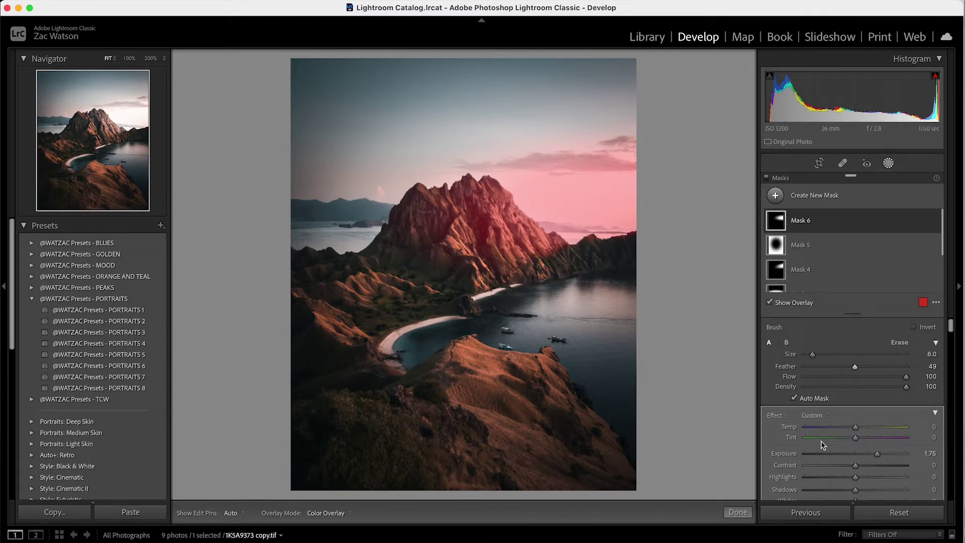
- Hide the mask overlay and brush the exposure effect off the central mountain's slope to finish the mask
key("o")
key("h")
mouse_move(551, 248)
left_mouse_down()
mouse_move(514, 224)
mouse_move(491, 193)
mouse_move(494, 233)
mouse_move(531, 256)
mouse_move(471, 194)
mouse_move(435, 219)
mouse_move(492, 248)
mouse_move(453, 228)
mouse_move(444, 211)
mouse_move(441, 242)
left_mouse_up()
key("h")
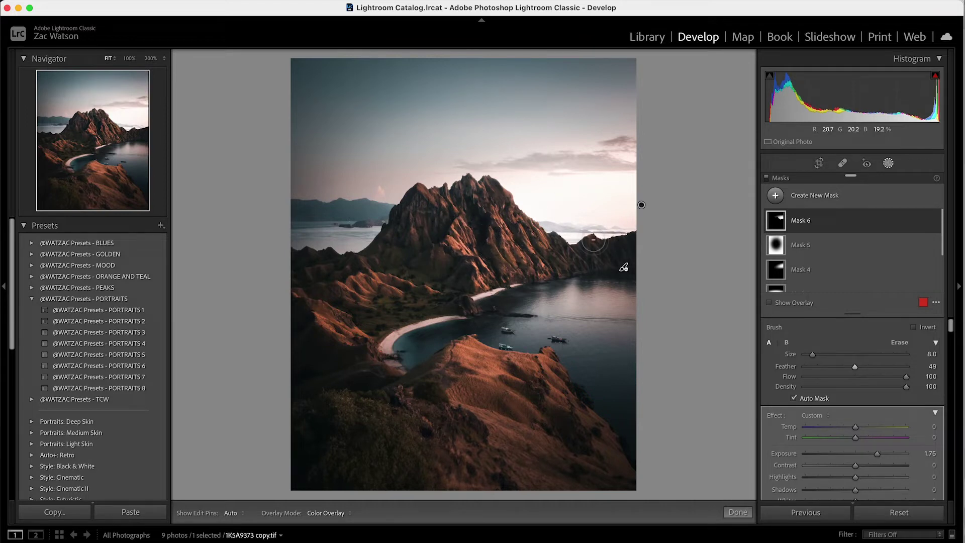
left_click(888, 163)
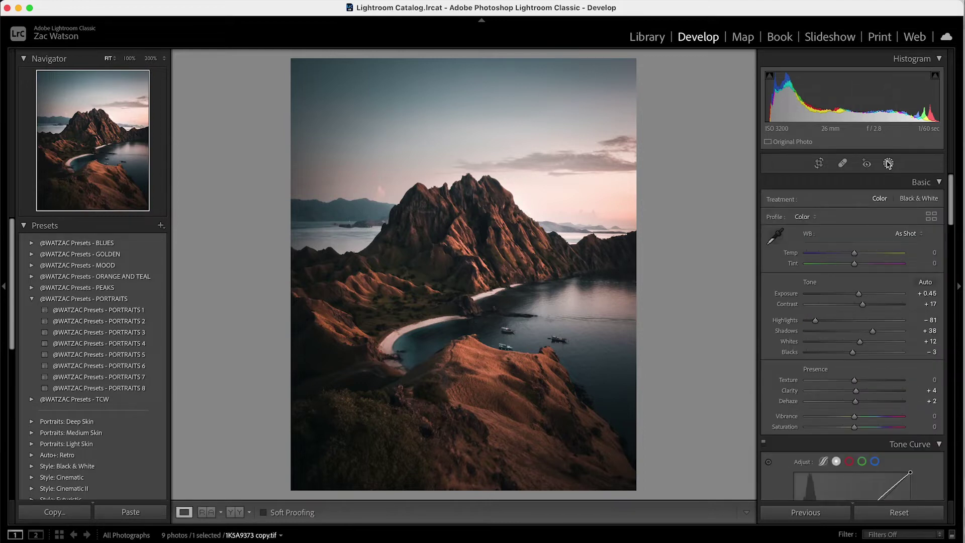
- Create a linear gradient mask fading from the sky down to the foot of the central mountain
left_click(887, 163)
left_click(775, 195)
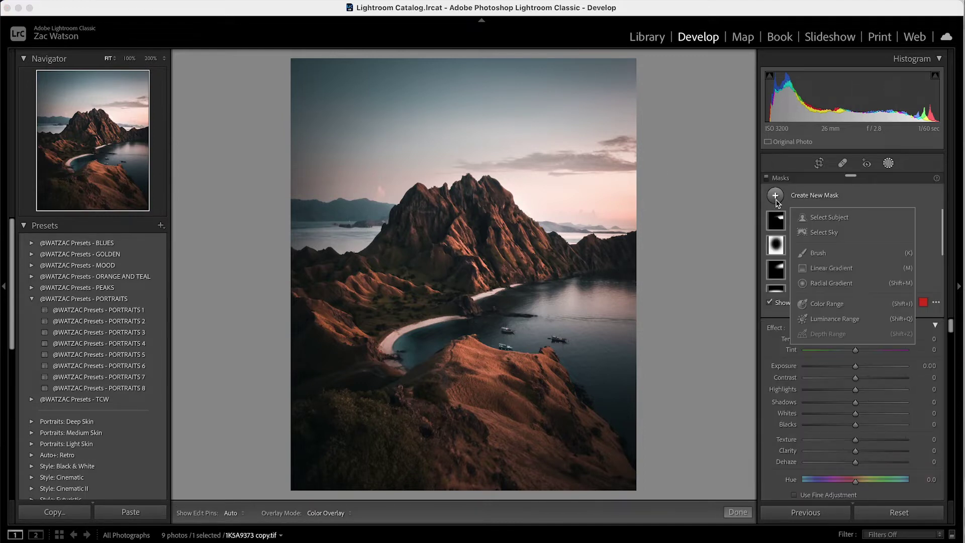
left_click(814, 269)
left_click_drag(457, 134, 458, 299)
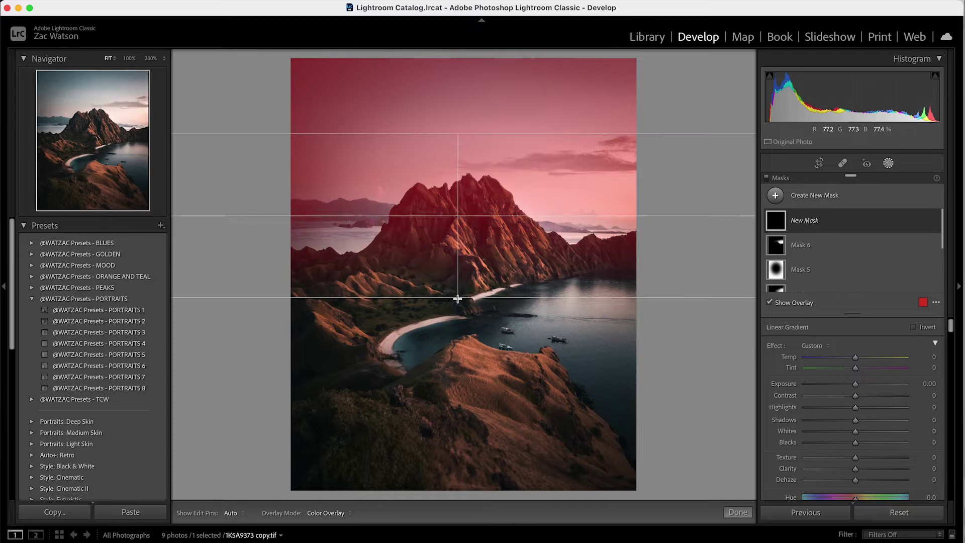
- Try intersecting the sky's linear gradient mask with a brush, and delete that mask
left_click(933, 221)
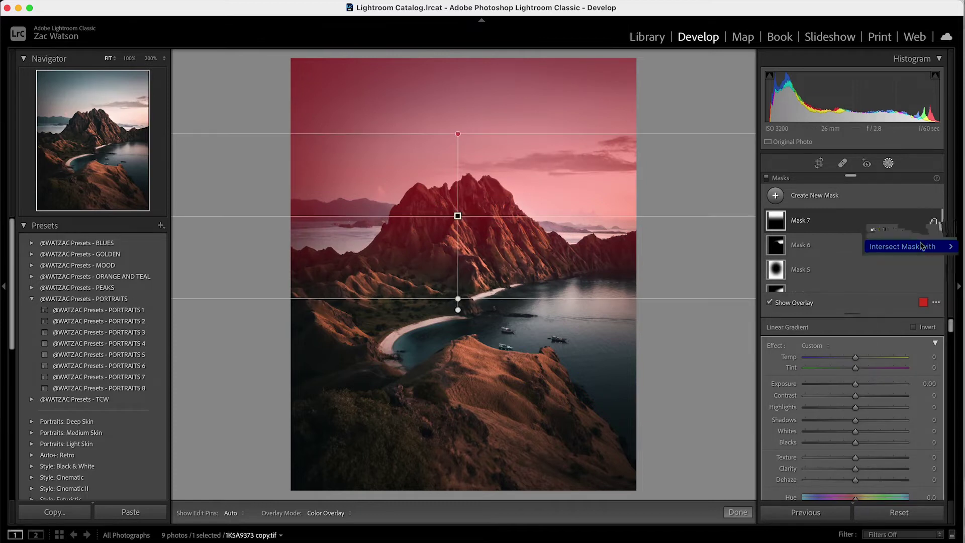
mouse_move(922, 245)
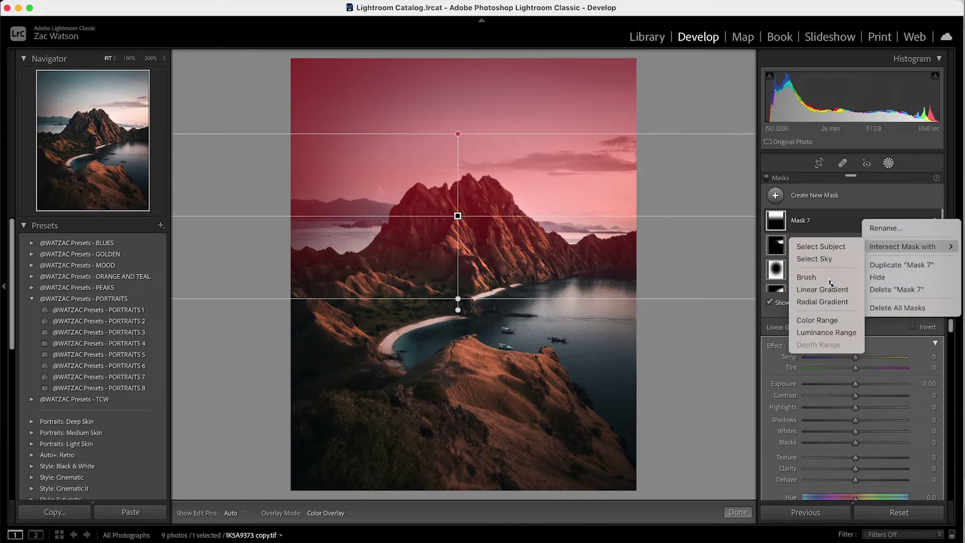
left_click(814, 277)
mouse_move(457, 215)
left_mouse_down()
mouse_move(494, 228)
mouse_move(550, 272)
mouse_move(692, 322)
left_mouse_up()
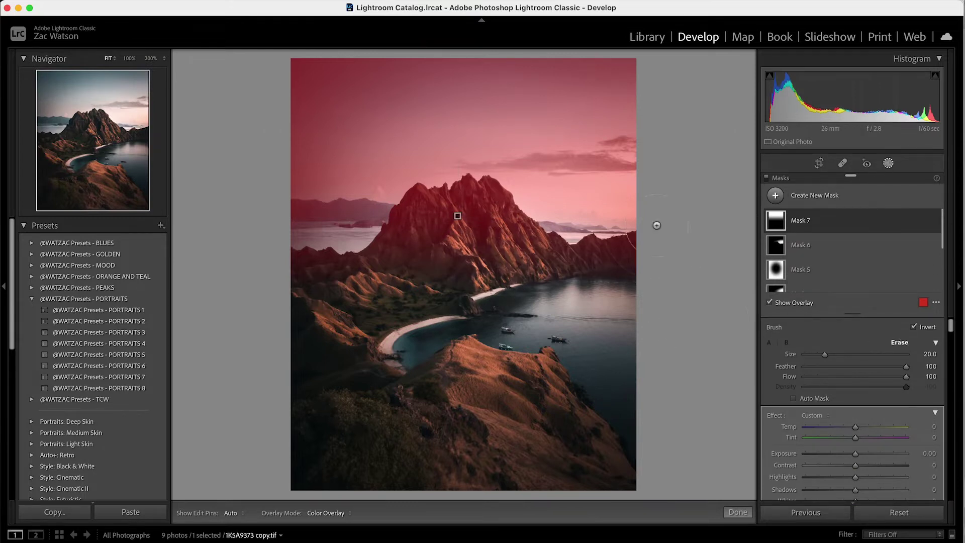
key("Delete")
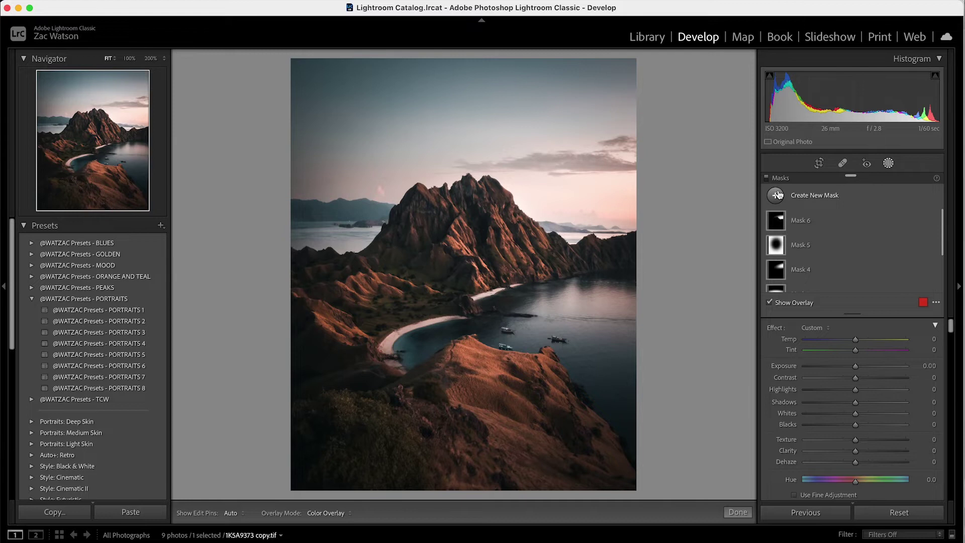
- Create a diagonal linear gradient mask covering the lower-right foreground and water, and check its overlay
left_click(776, 195)
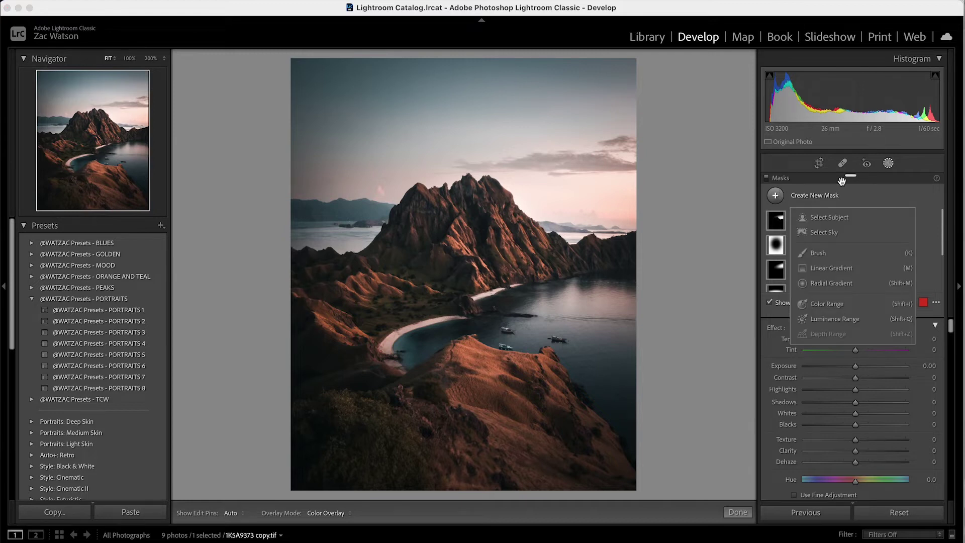
left_click(834, 268)
left_click_drag(573, 393, 497, 319)
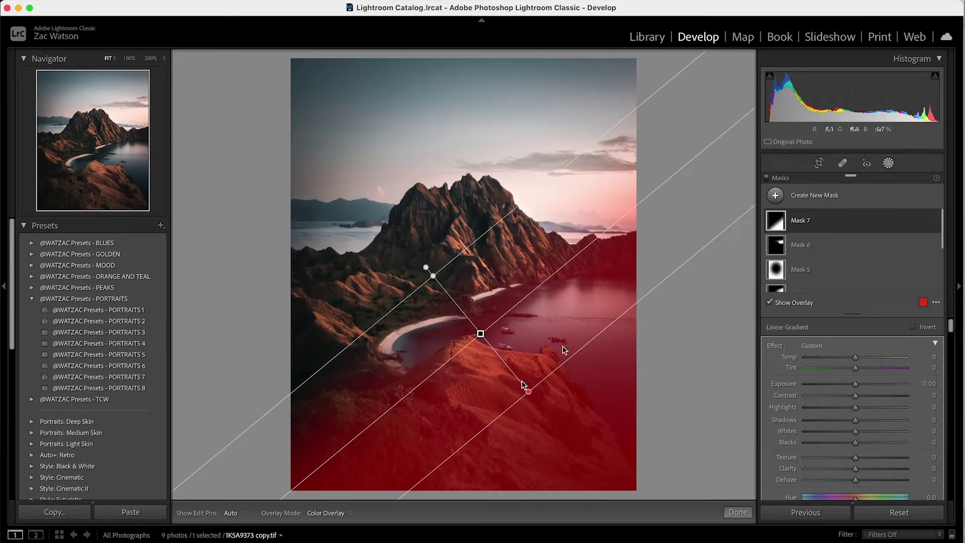
key("o")
key("o")
key("o")
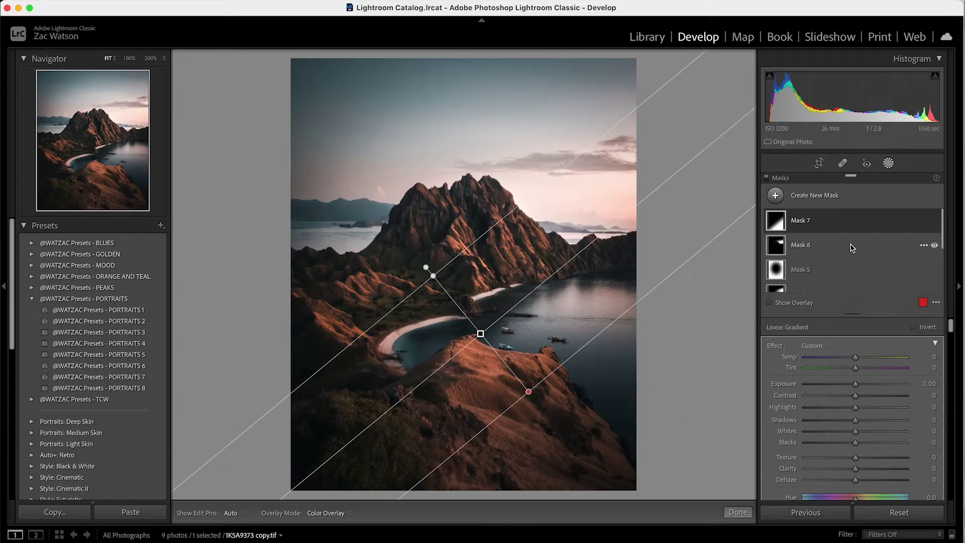
key("o")
- Intersect the foreground's linear gradient mask with a luminance range and set the range's dark limit to 10/35
left_click(924, 220)
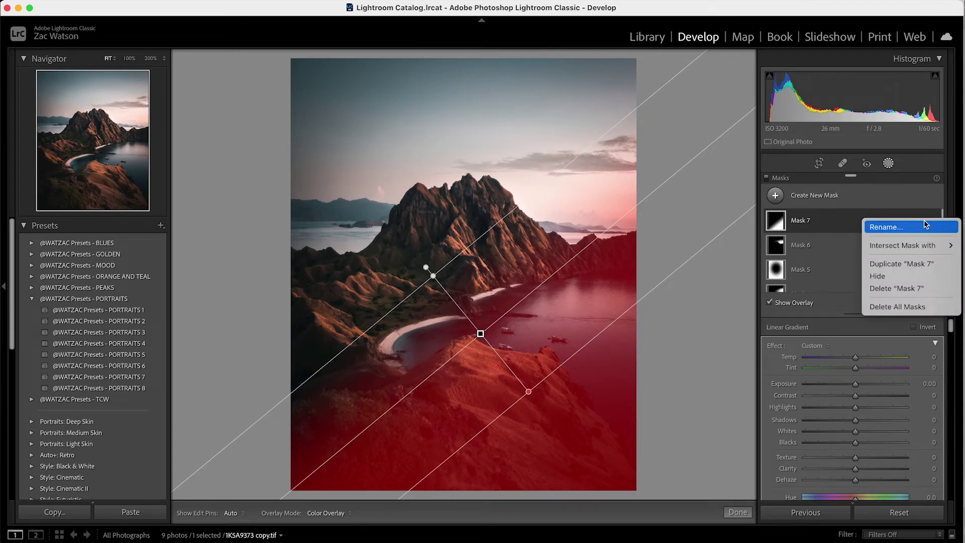
left_click(868, 210)
left_click(924, 220)
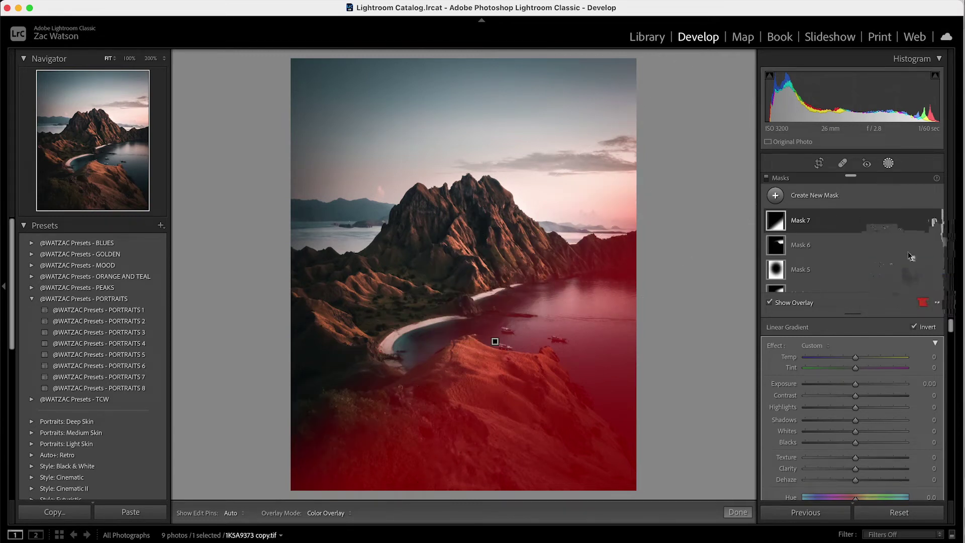
mouse_move(877, 246)
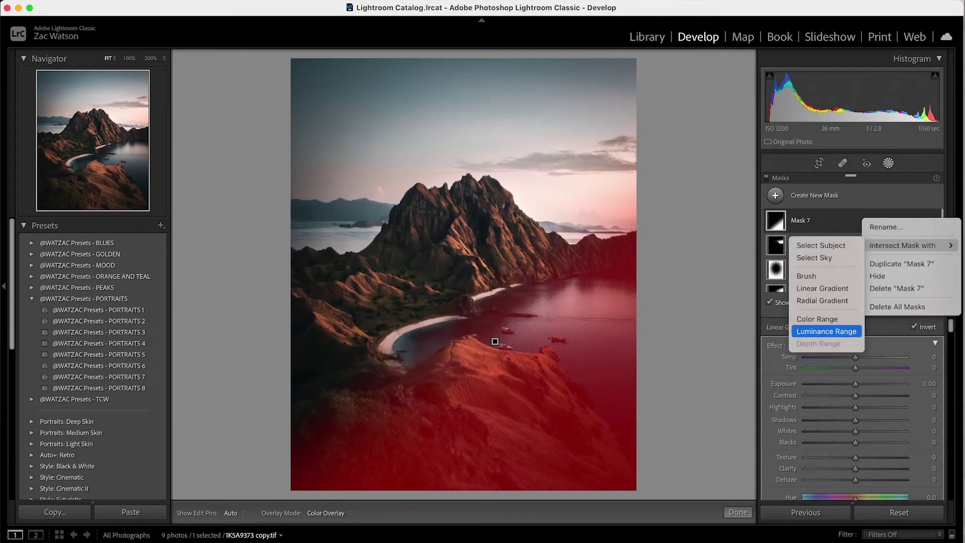
left_click(826, 332)
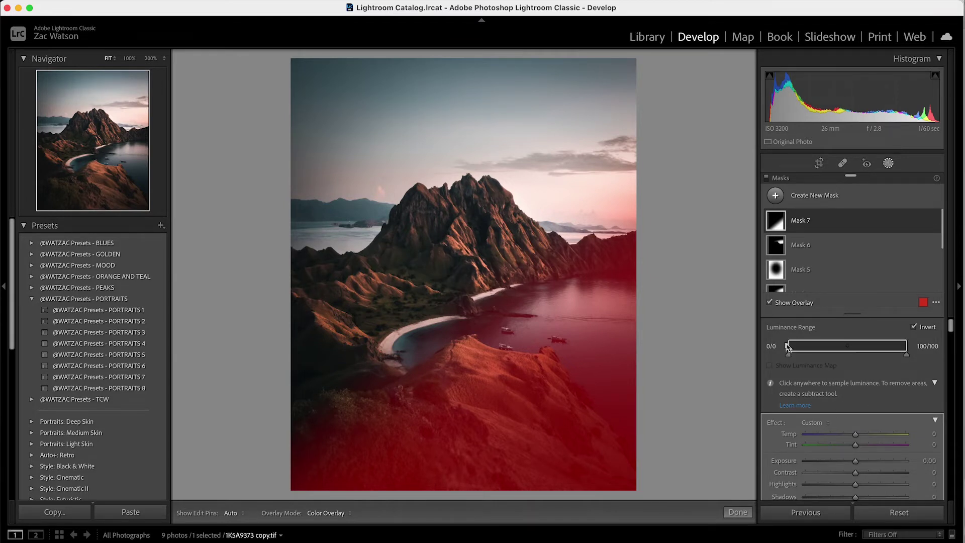
left_click_drag(790, 347, 805, 348)
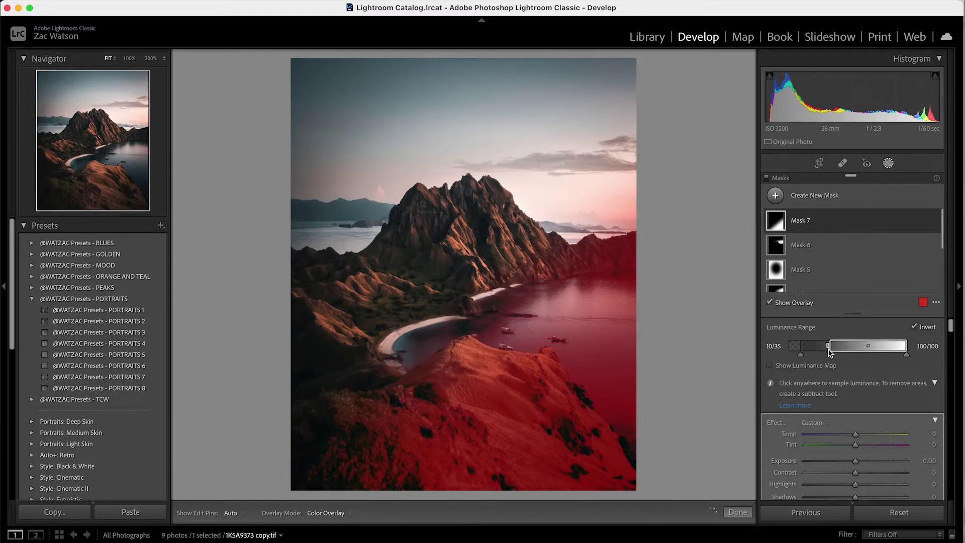
- Try raising the foreground luminance range's dark limit to 41/82 and check the mask with and without its overlay
left_click_drag(810, 356, 853, 360)
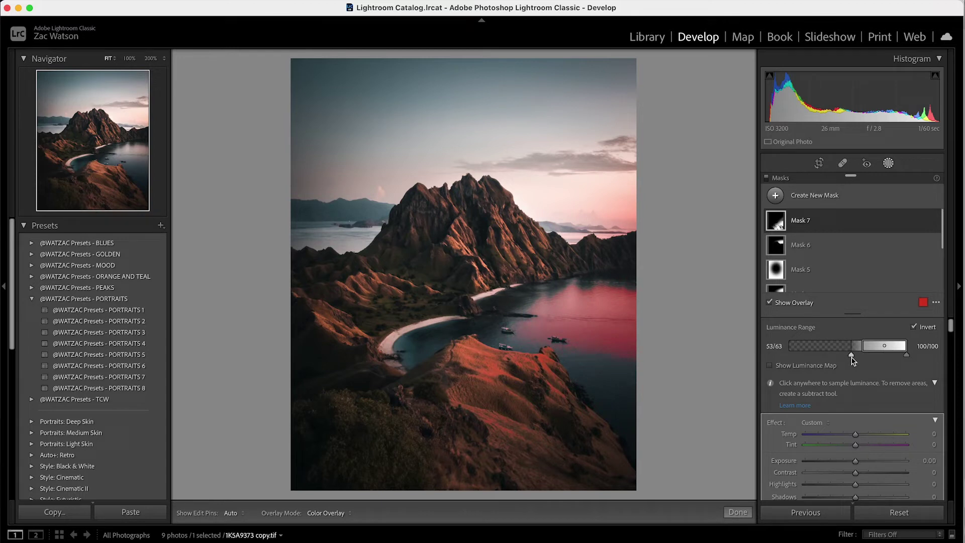
left_click_drag(849, 358, 836, 359)
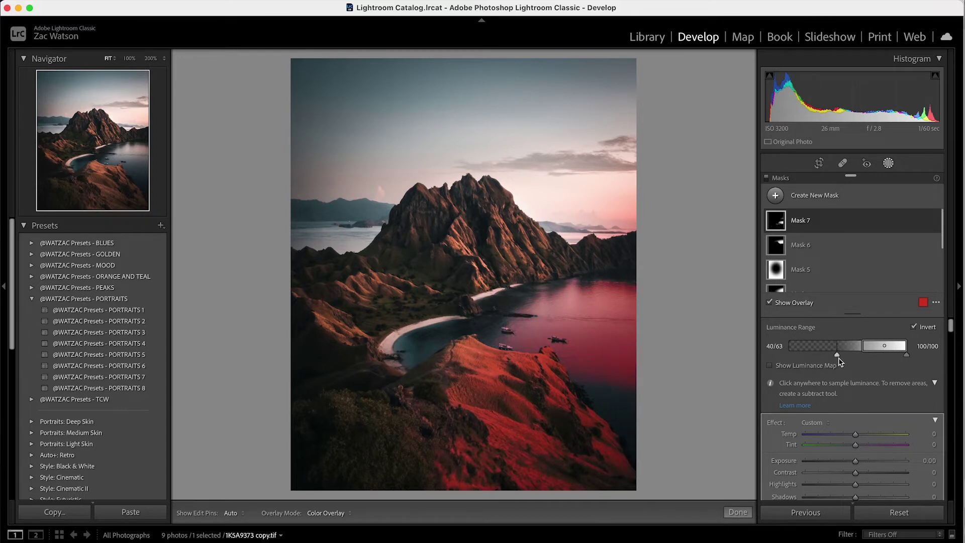
left_click_drag(863, 350, 870, 350)
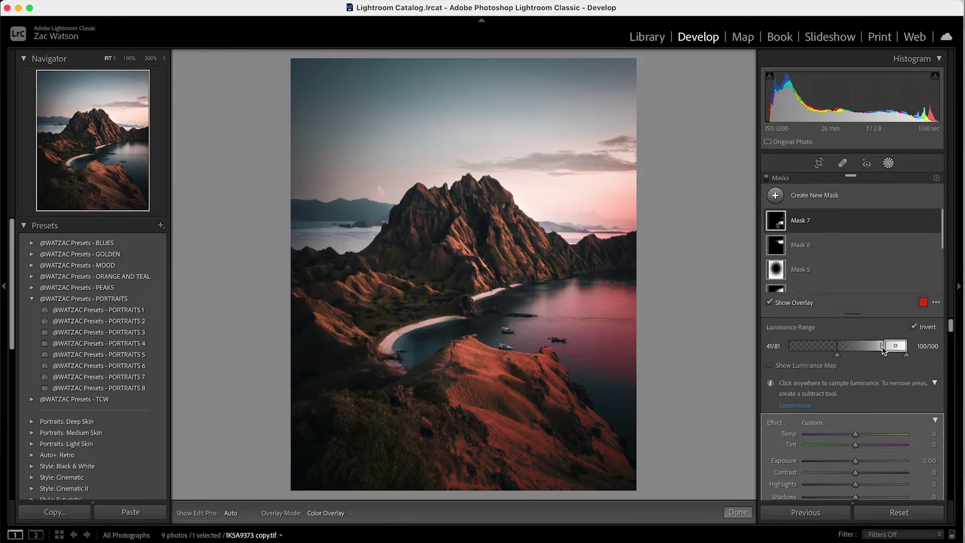
key("o")
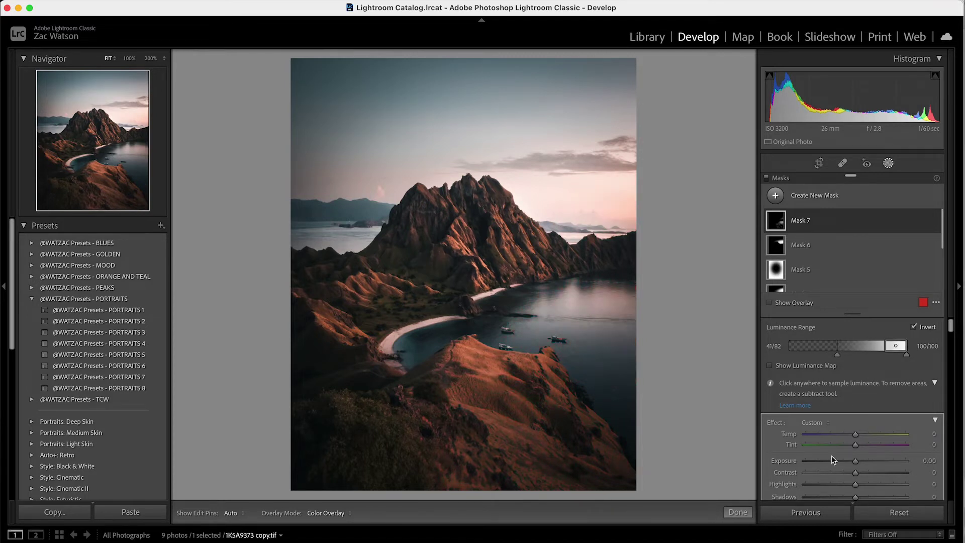
key("o")
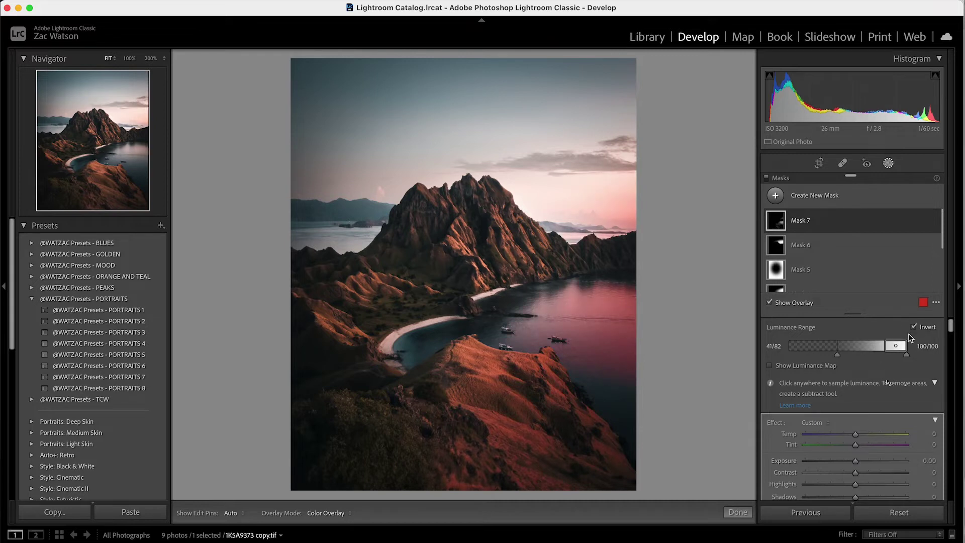
- Try a luminance range dark limit of 39/39 with an exposure change, and undo the exposure change
left_click_drag(885, 348, 852, 349)
mouse_move(854, 461)
left_mouse_down()
mouse_move(887, 460)
mouse_move(853, 468)
left_mouse_up()
key("super+z")
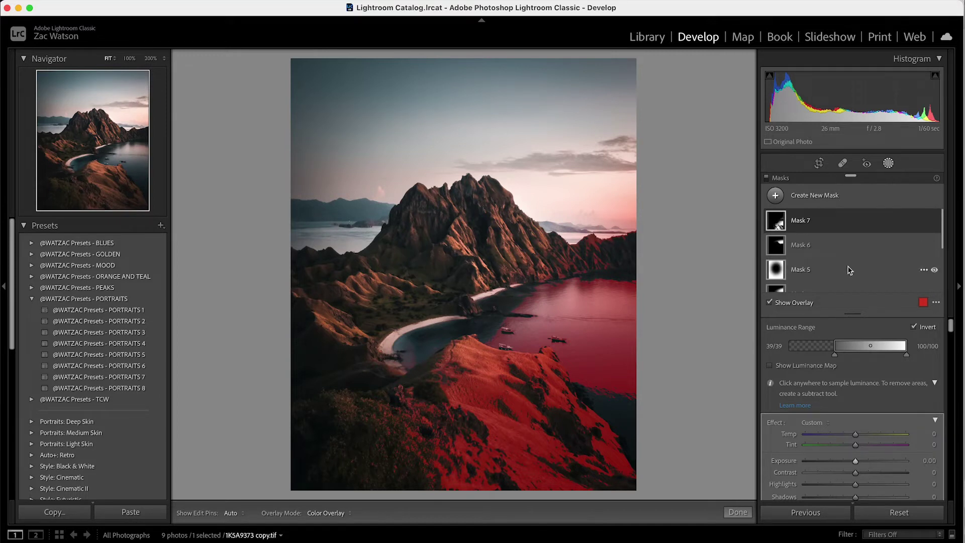
- Delete the foreground mask's luminance range and intersect its linear gradient with a color range sampled from the orange hillside
left_click(835, 220)
key("Delete")
left_click(924, 222)
mouse_move(902, 245)
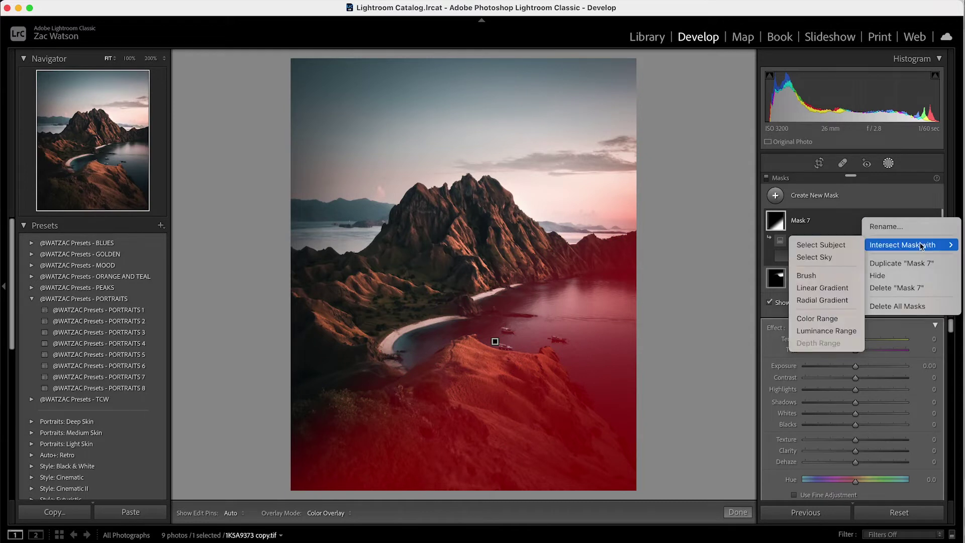
left_click(823, 318)
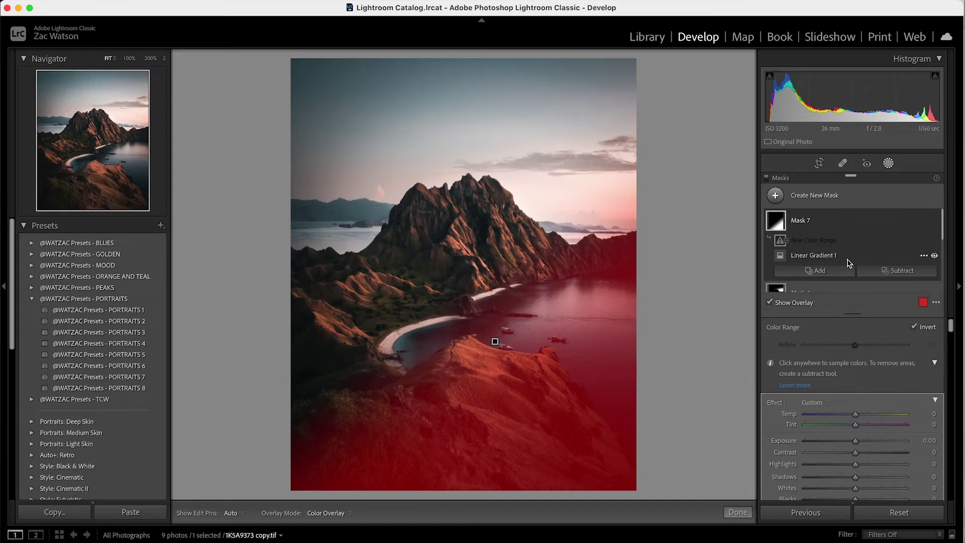
left_click(487, 364)
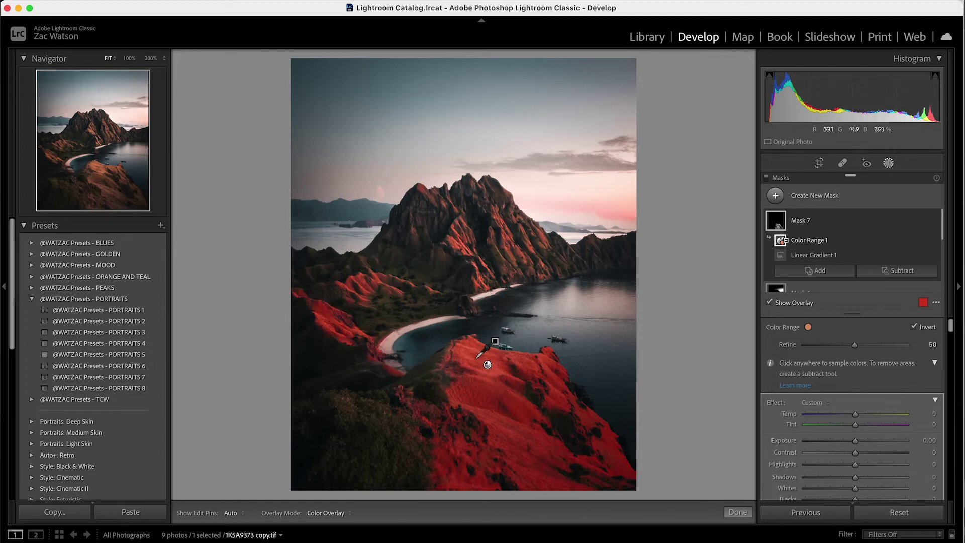
- Set the color range's Refine amount to 72 and raise the foreground mask's exposure to 0.77
left_click_drag(856, 346, 833, 355)
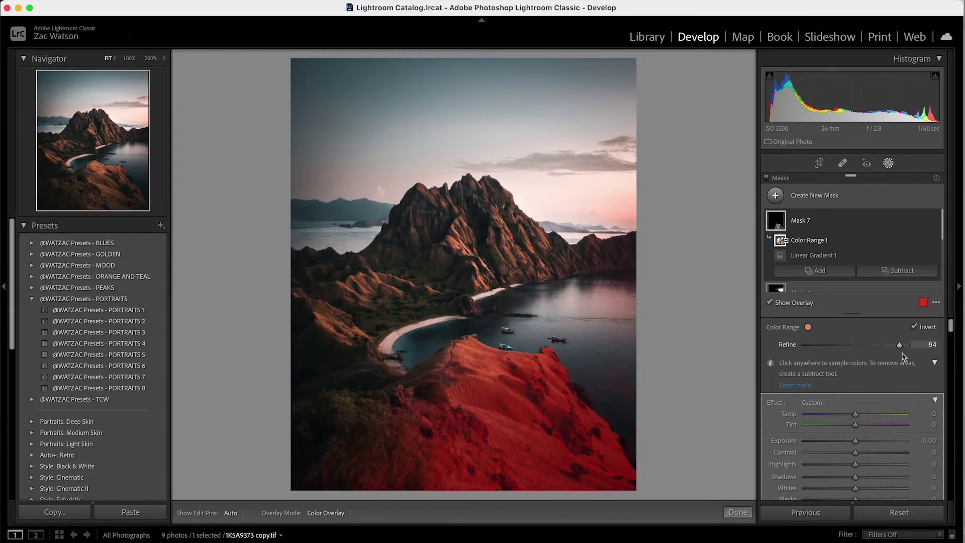
left_click_drag(899, 356, 792, 358)
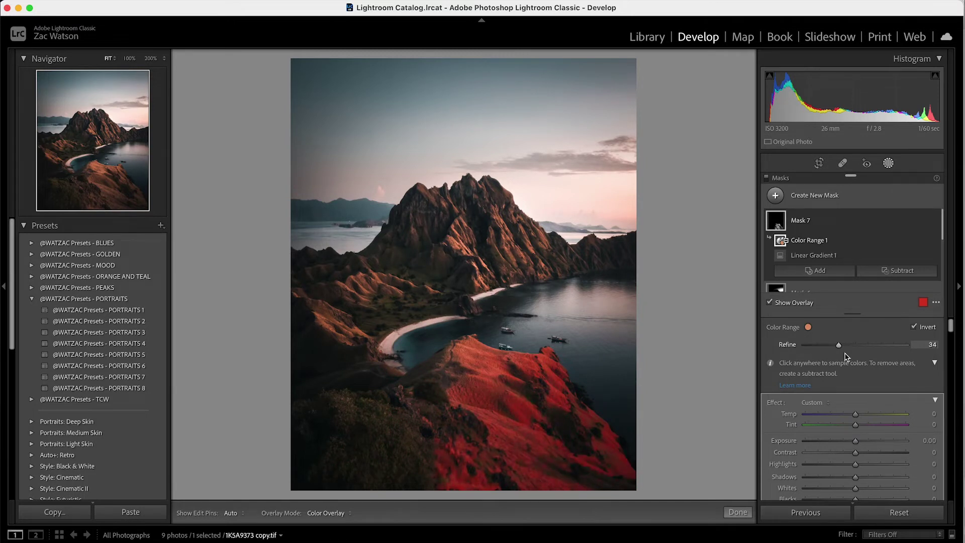
left_click(877, 345)
key("o")
mouse_move(855, 440)
left_mouse_down()
mouse_move(878, 441)
mouse_move(854, 442)
mouse_move(885, 452)
mouse_move(866, 444)
left_mouse_up()
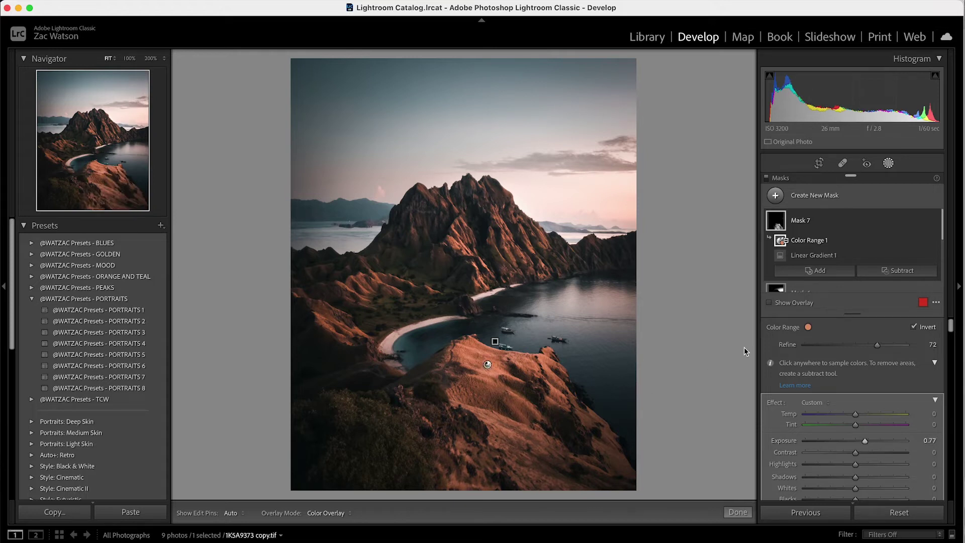
- Intersect the foreground mask with a brush, turn off the brush's inversion, and close masking
right_click(866, 225)
mouse_move(886, 244)
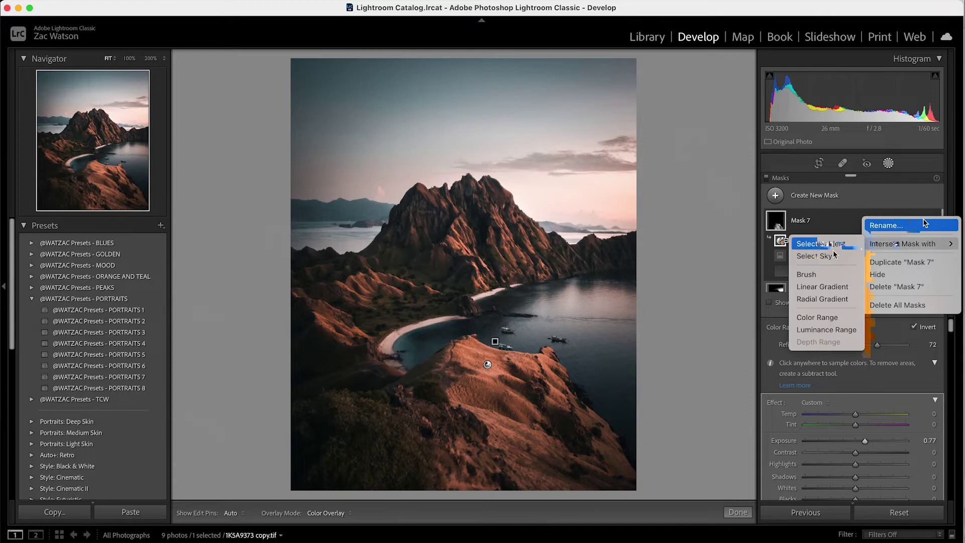
left_click(817, 274)
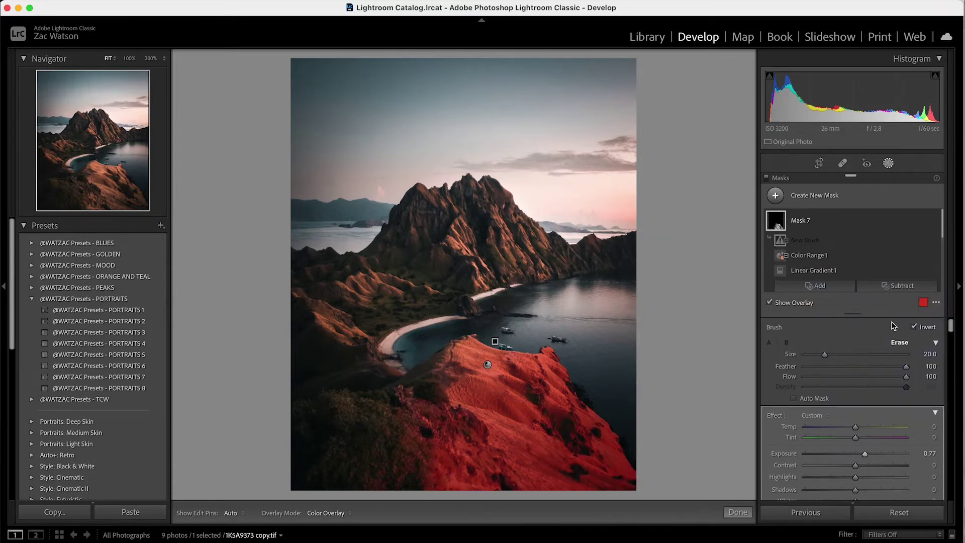
left_click(913, 327)
key("h")
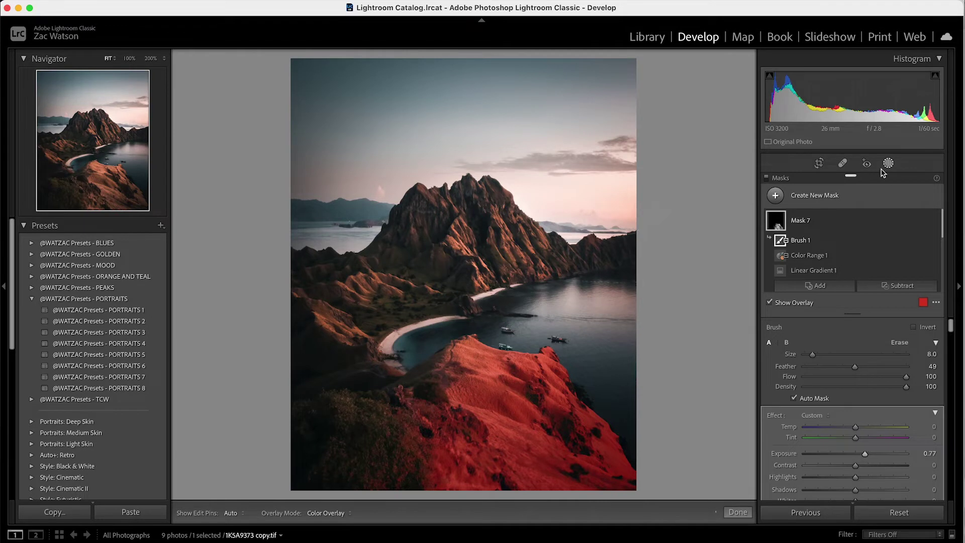
key("shift+w")
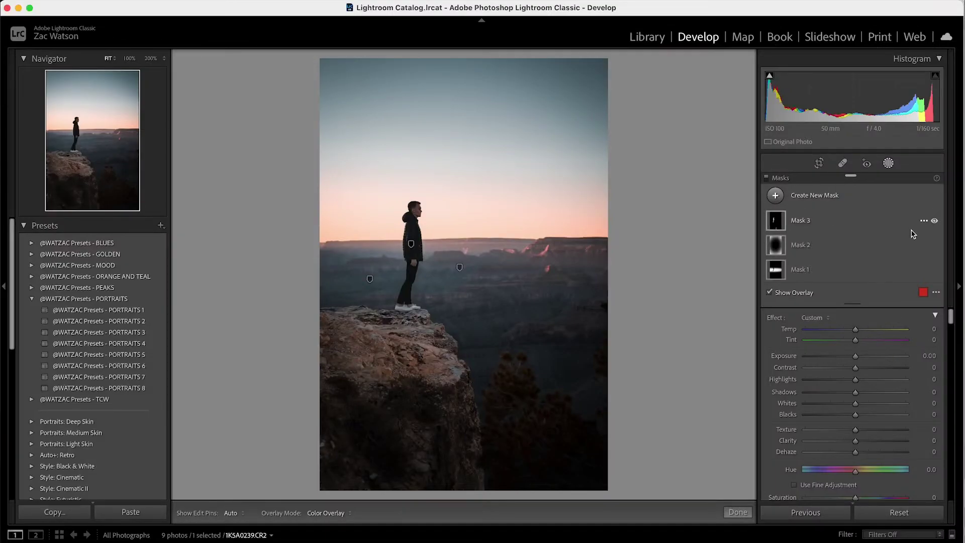
- Create a Select Subject mask of the man standing on the cliff edge
left_click(776, 195)
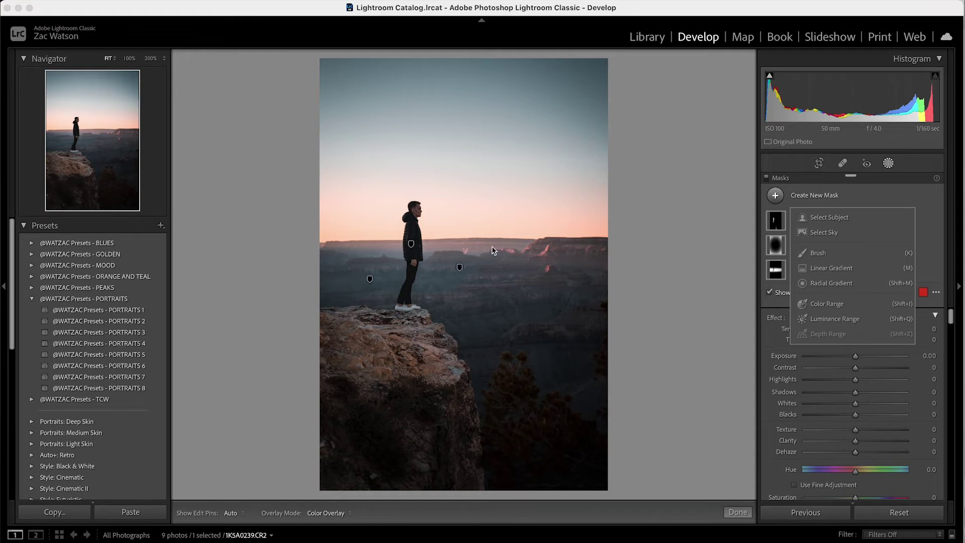
mouse_move(412, 242)
left_click(829, 218)
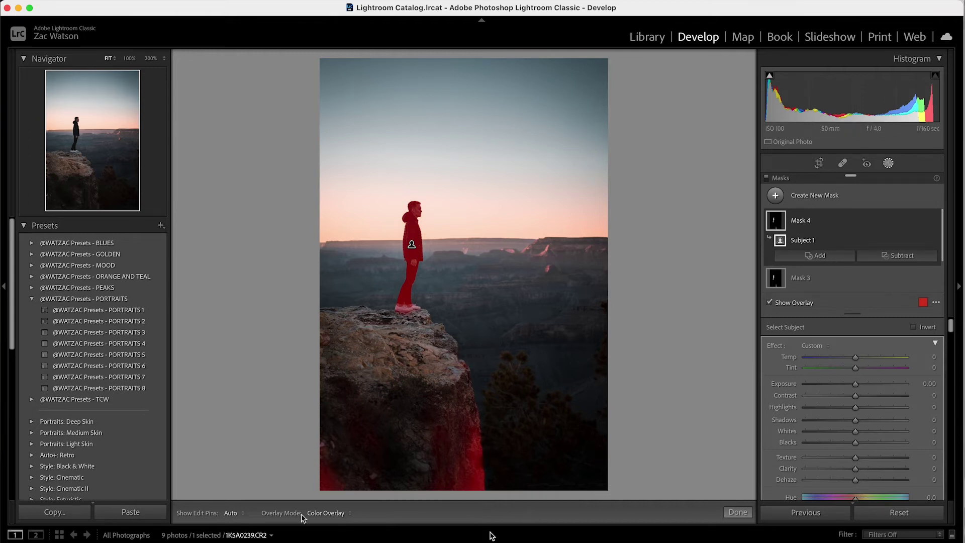
- Examine the subject mask's overlay edges around the man's jacket, hand, legs and shoes
left_click(407, 223)
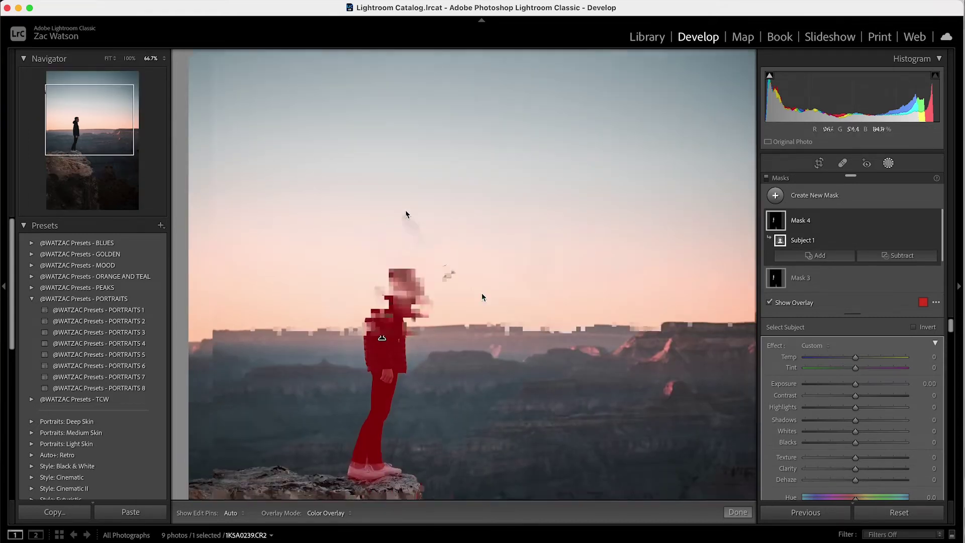
key("super+equal")
key("super+equal")
key("super+equal")
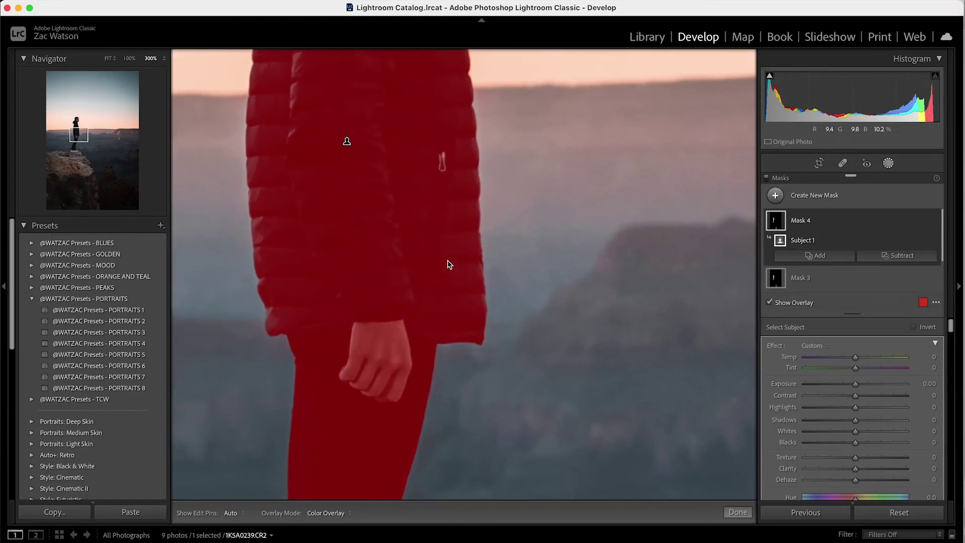
key("super+minus")
key("super+minus")
key("super+minus")
key("super+minus")
key("super+minus")
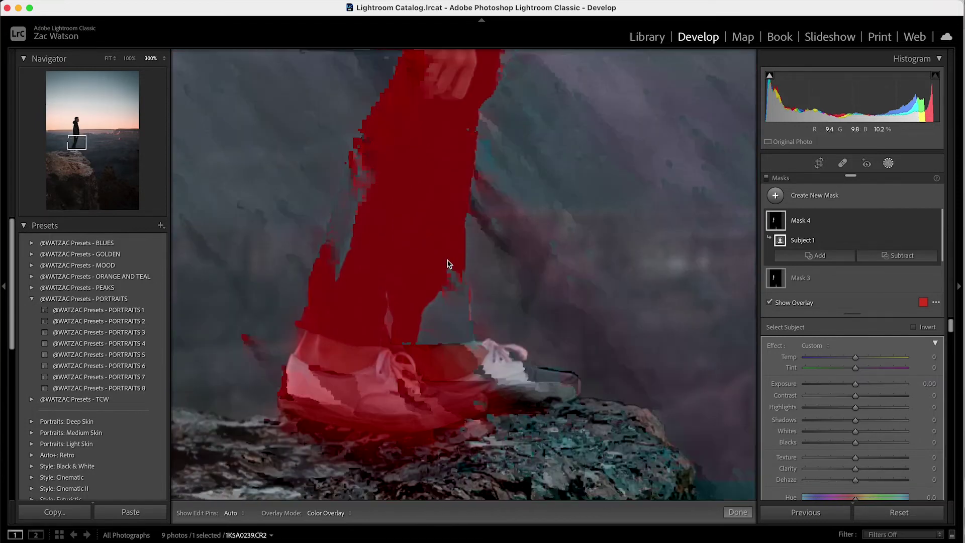
key("super+minus")
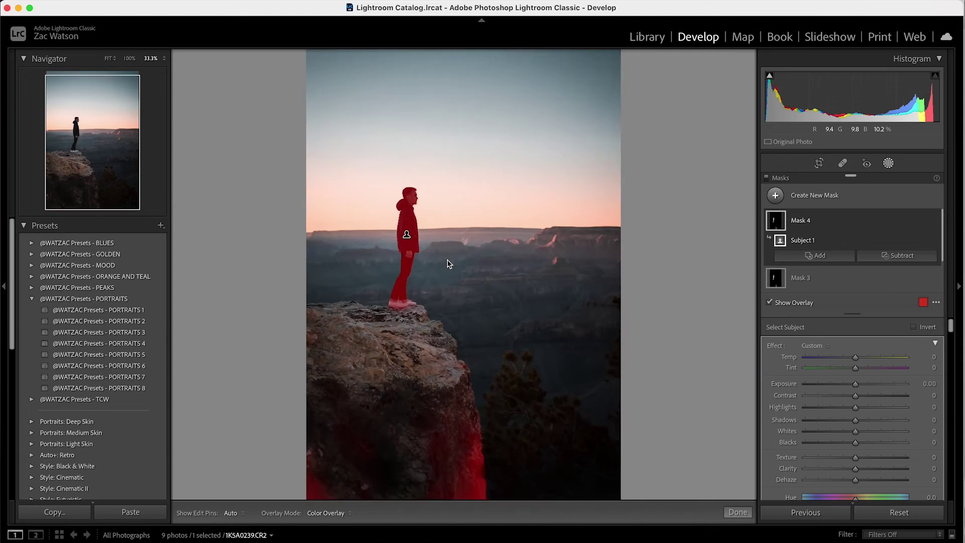
- Intersect the subject selection with a size 14 brush and clear the mask from the cliff rocks below the man
left_click(926, 240)
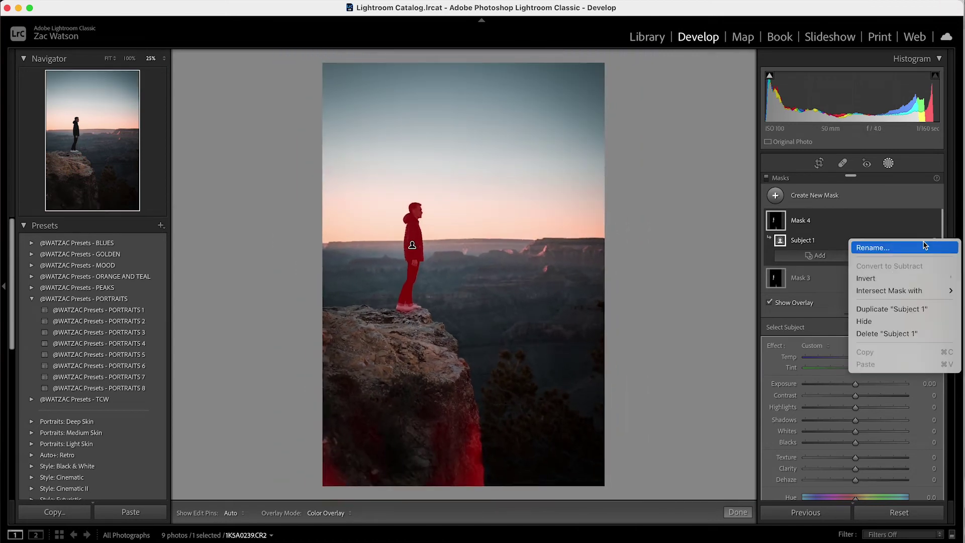
mouse_move(893, 289)
left_click(804, 322)
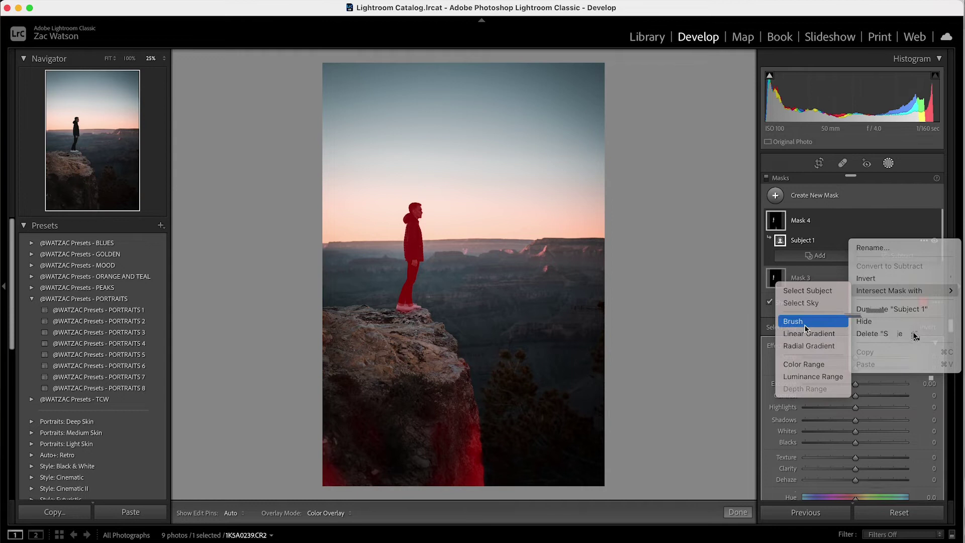
left_click(805, 324)
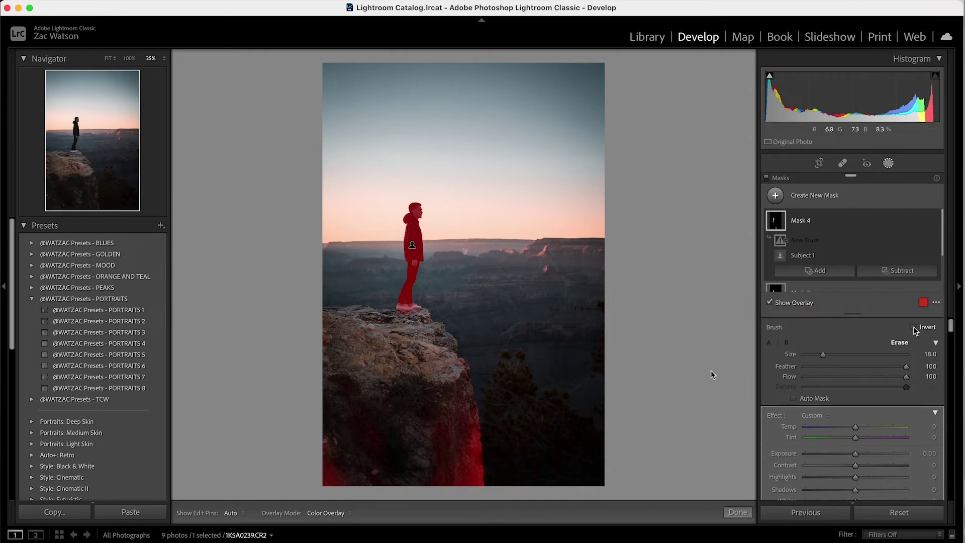
scroll(454, 427, "up", 4)
mouse_move(445, 357)
left_mouse_down()
mouse_move(448, 393)
mouse_move(469, 403)
mouse_move(493, 471)
mouse_move(445, 486)
mouse_move(423, 465)
mouse_move(475, 436)
mouse_move(462, 471)
mouse_move(424, 487)
mouse_move(337, 398)
mouse_move(351, 459)
mouse_move(345, 508)
mouse_move(350, 387)
left_mouse_up()
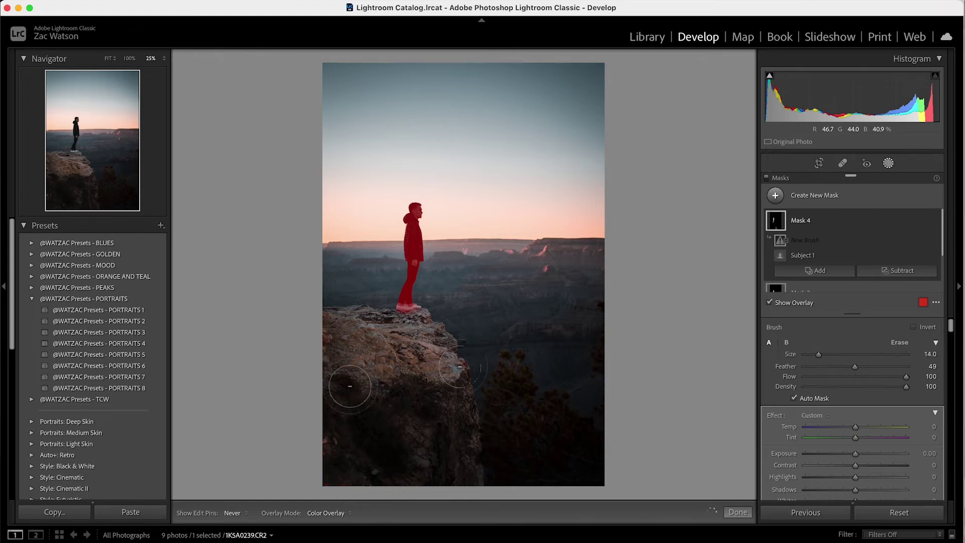
mouse_move(506, 394)
left_mouse_down()
mouse_move(460, 358)
mouse_move(425, 401)
mouse_move(457, 460)
mouse_move(371, 409)
mouse_move(548, 399)
left_mouse_up()
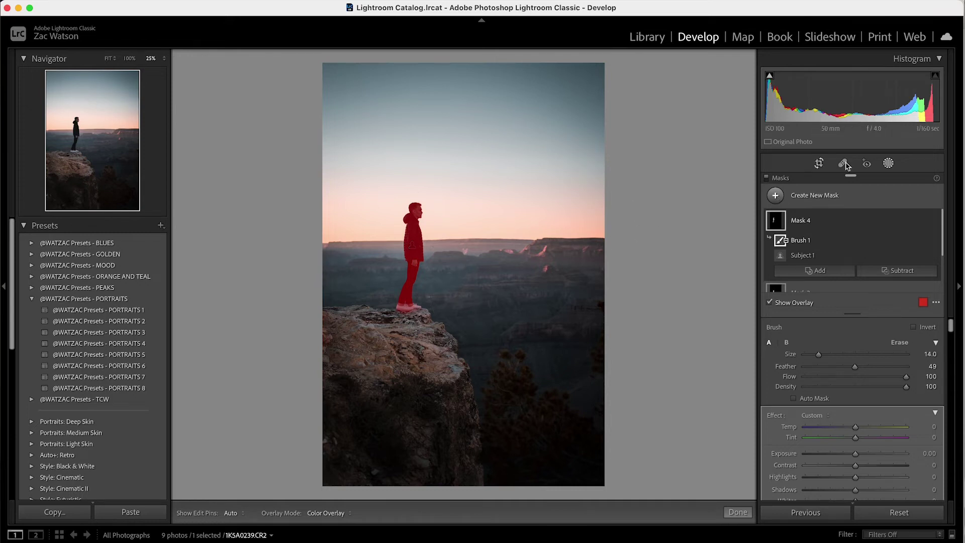
- Deselect the subject mask and create a Select Sky mask on the cliff photo
left_click(888, 164)
left_click(888, 164)
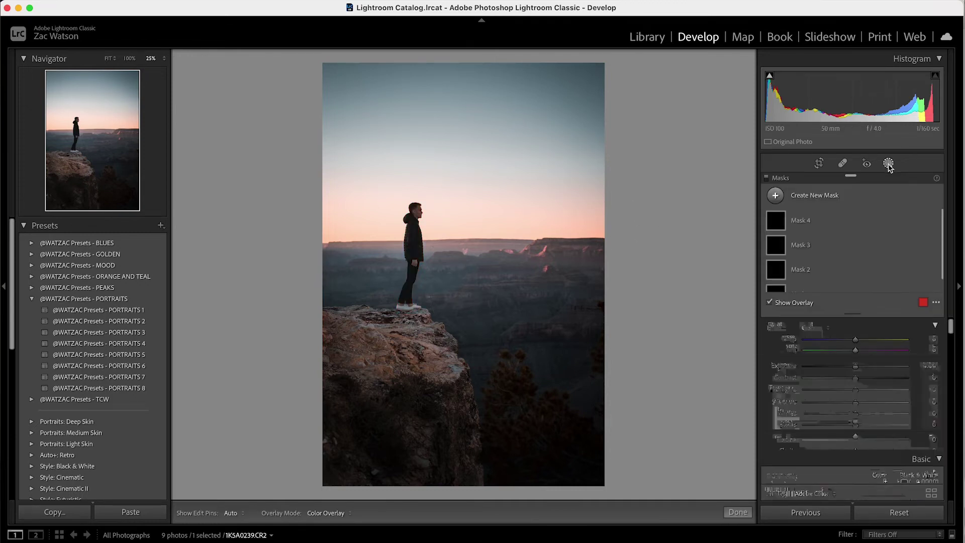
left_click(776, 195)
left_click(824, 232)
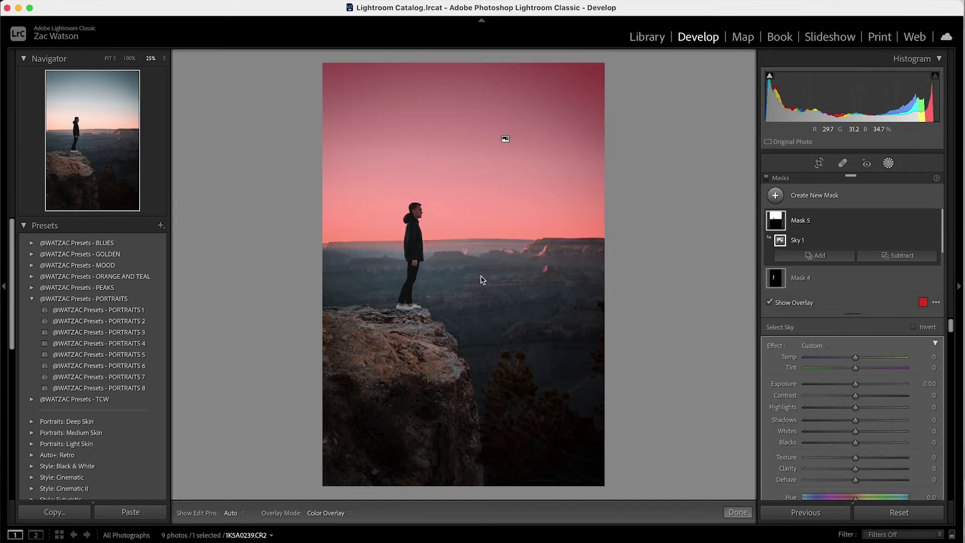
- Try the sky mask's exposure at 4.00 to inspect its edge around the man, and bring the exposure back down
mouse_move(855, 384)
left_mouse_down()
mouse_move(890, 388)
mouse_move(828, 384)
mouse_move(929, 398)
mouse_move(749, 411)
mouse_move(840, 397)
mouse_move(778, 385)
mouse_move(868, 397)
mouse_move(855, 387)
left_mouse_up()
key("o")
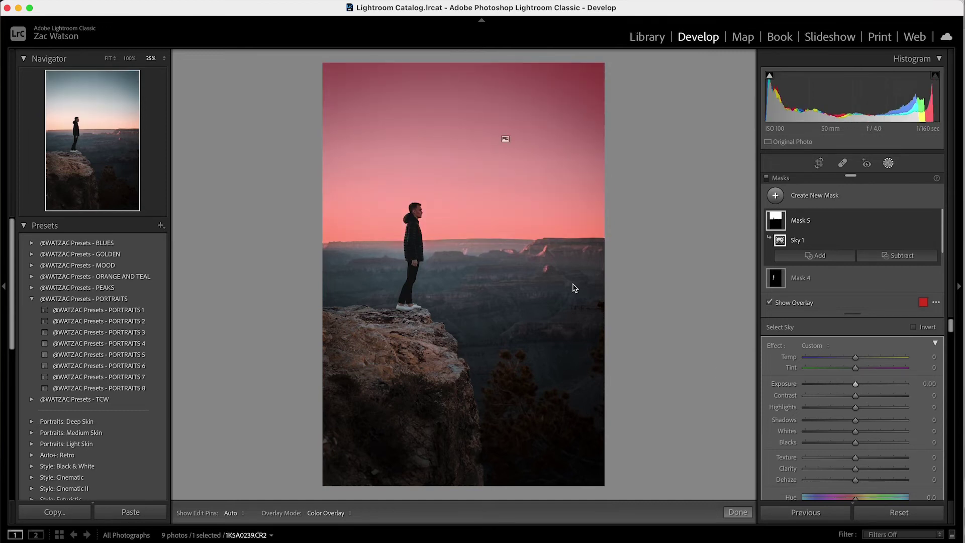
left_click(130, 58)
left_click_drag(85, 151, 85, 137)
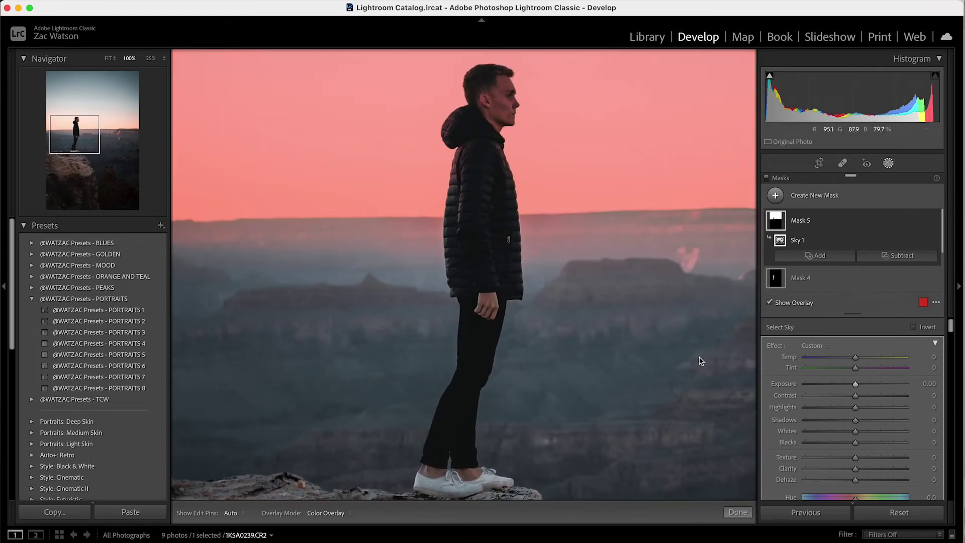
left_click_drag(856, 383, 933, 397)
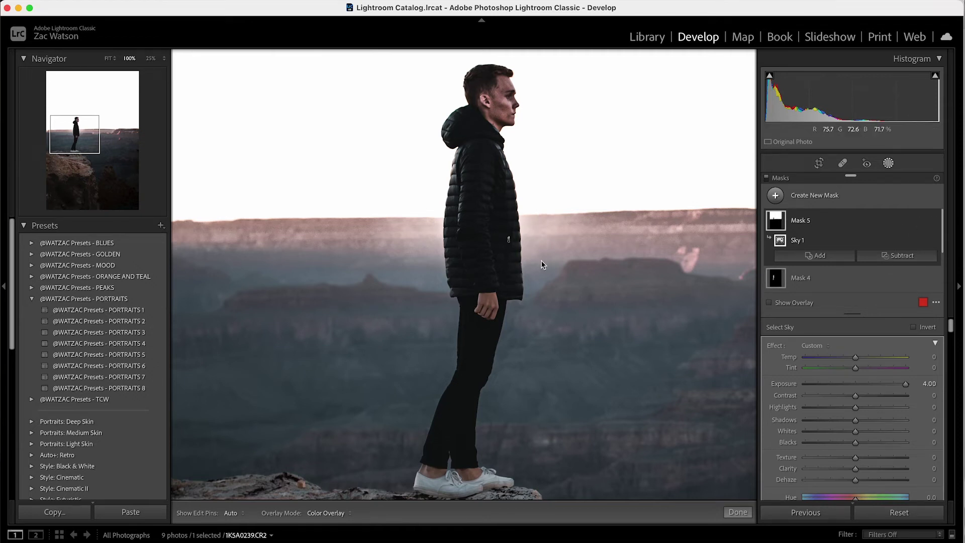
key("z")
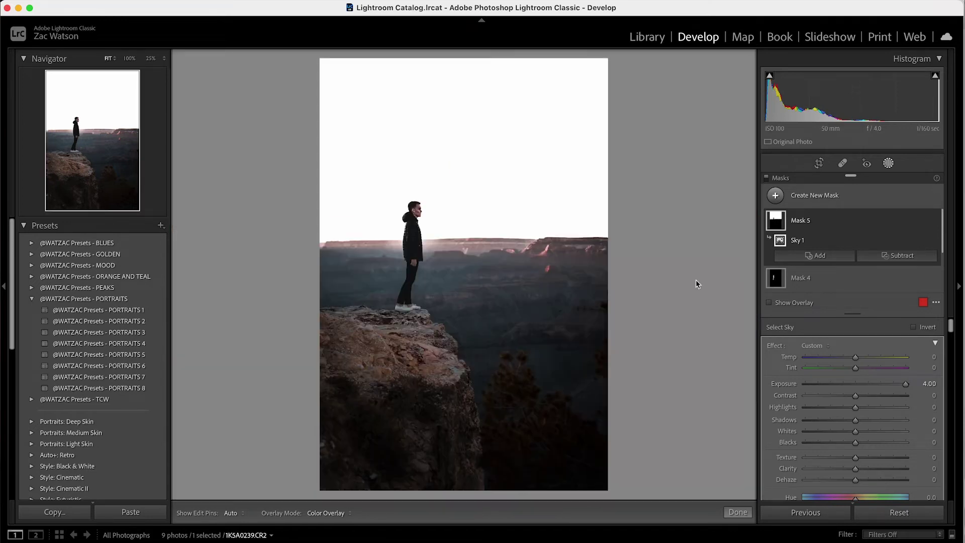
left_click_drag(905, 384, 854, 386)
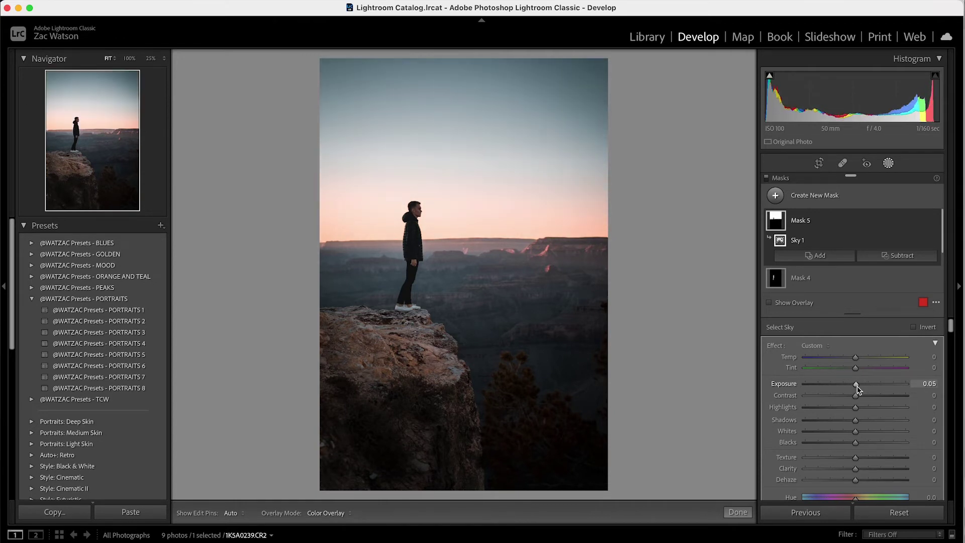
- Create a brush mask on the portrait of the woman in the hat and paint over her face at size 11
key("o")
left_click(775, 195)
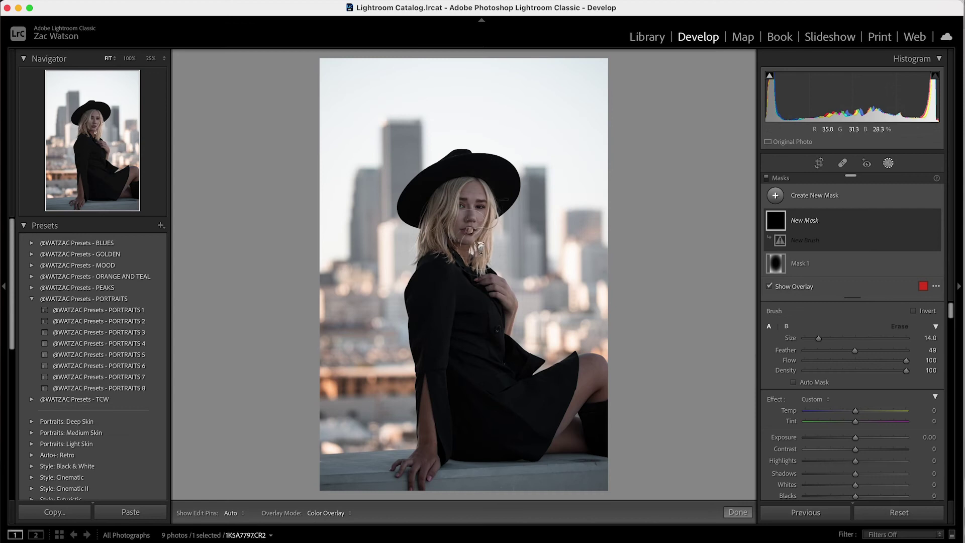
mouse_move(468, 230)
left_mouse_down()
mouse_move(474, 195)
mouse_move(470, 216)
mouse_move(478, 201)
mouse_move(451, 214)
left_mouse_up()
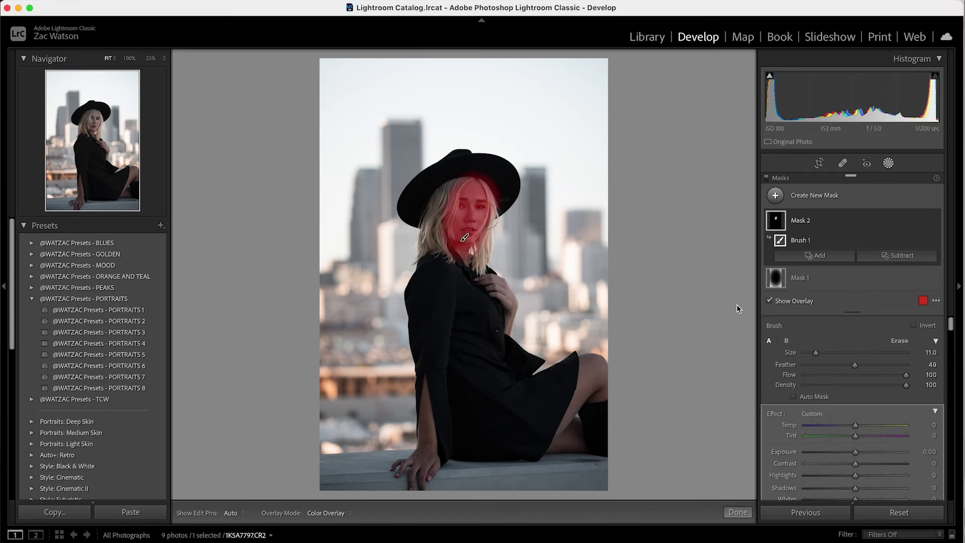
scroll(834, 339, "down", 4)
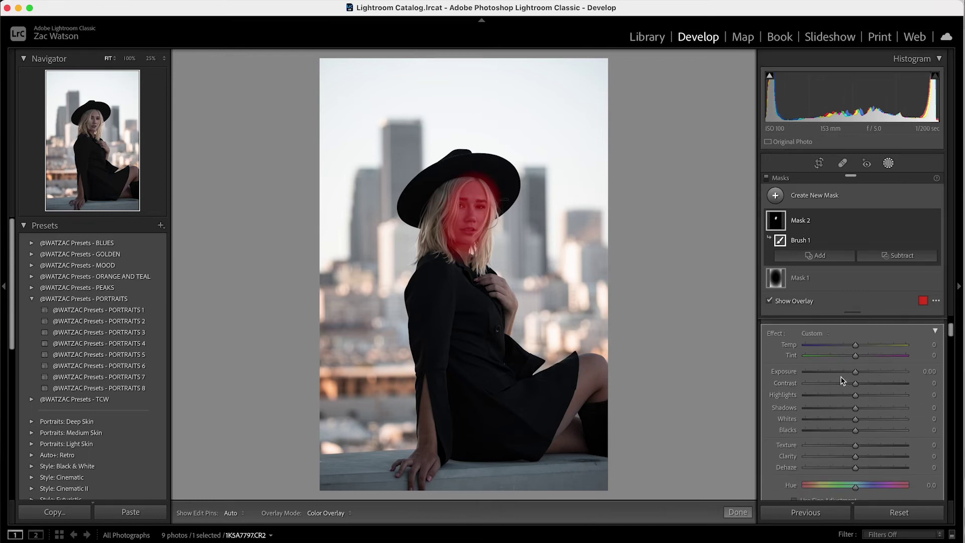
- Apply the skin-softening effect preset with Texture −35 and Clarity −15 to the face mask and hide the overlay
left_click(820, 334)
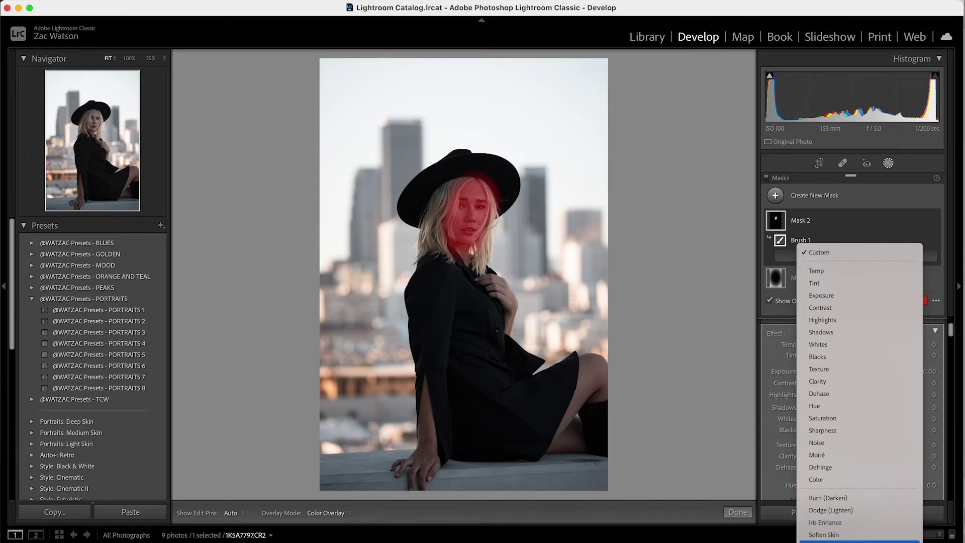
left_click(859, 541)
key("o")
scroll(861, 421, "down", 1)
scroll(862, 421, "down", 1)
scroll(866, 471, "down", 3)
scroll(866, 469, "up", 6)
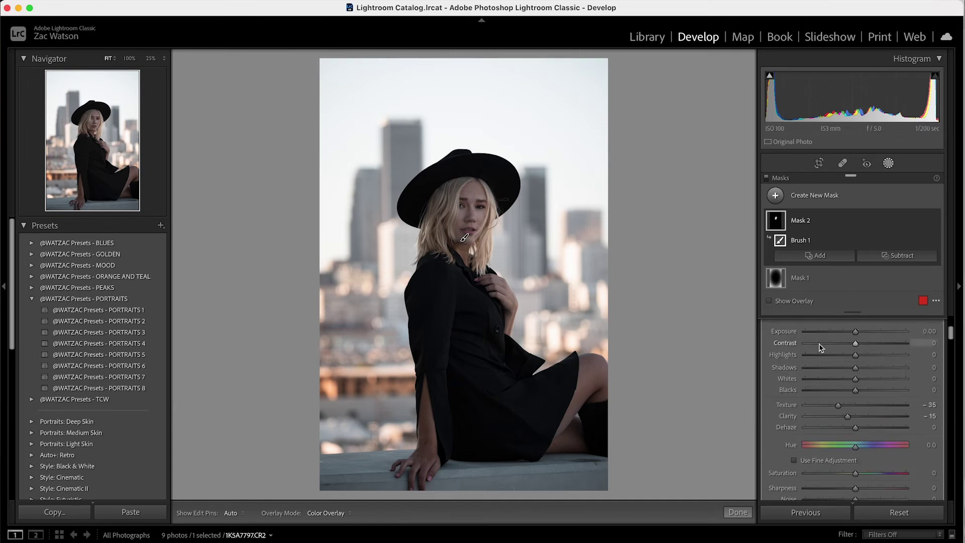
left_click_drag(860, 398, 862, 399)
- Leave masking and examine the woman's face at 100%, comparing it with the before view
left_click(888, 163)
left_click(464, 219)
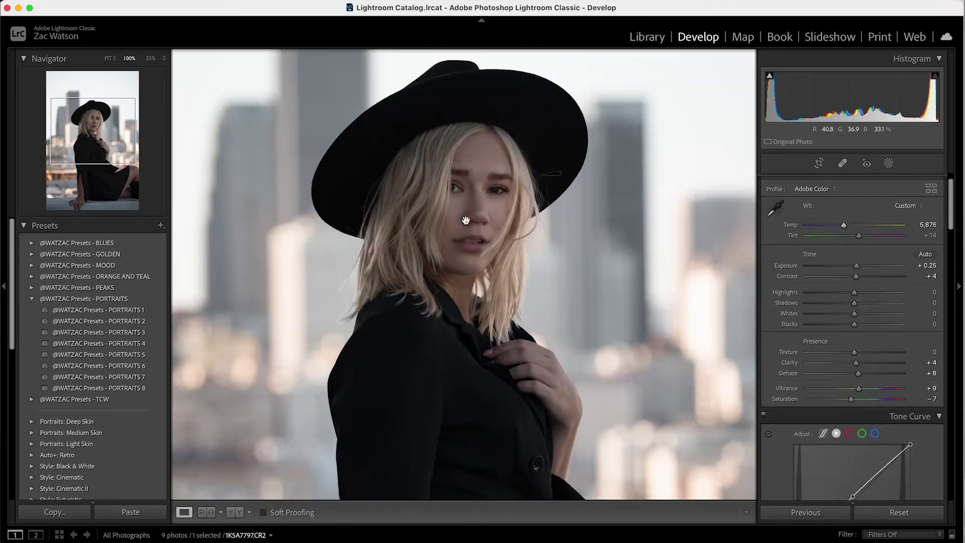
key("backslash")
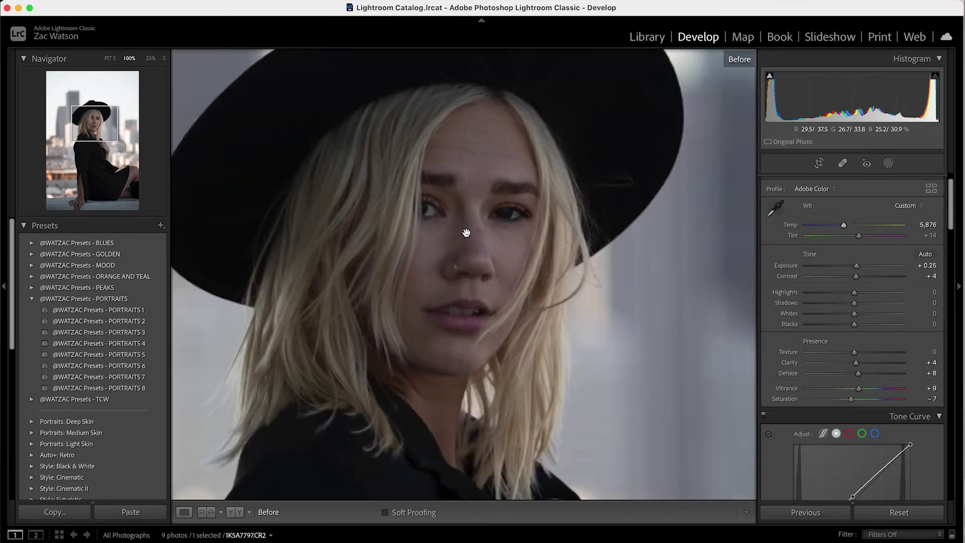
key("backslash")
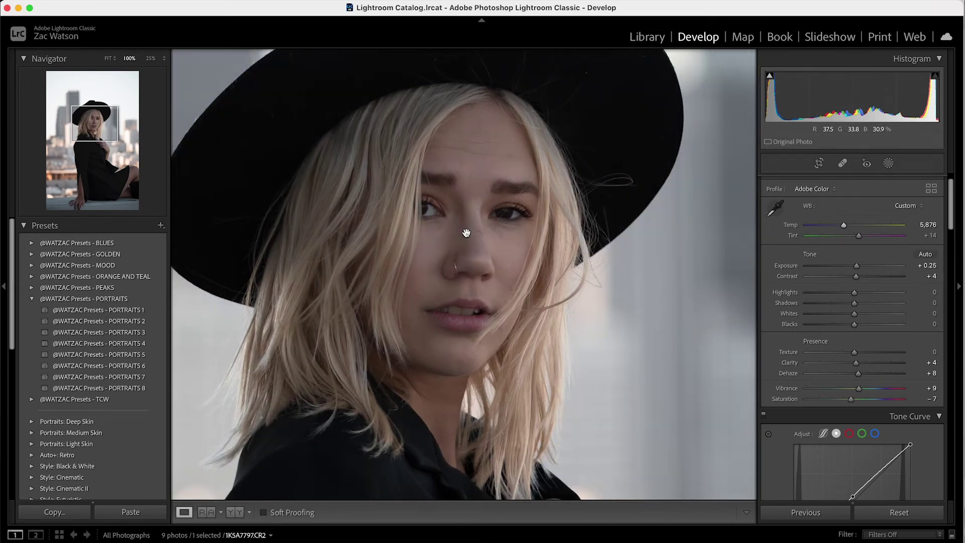
left_click(467, 232)
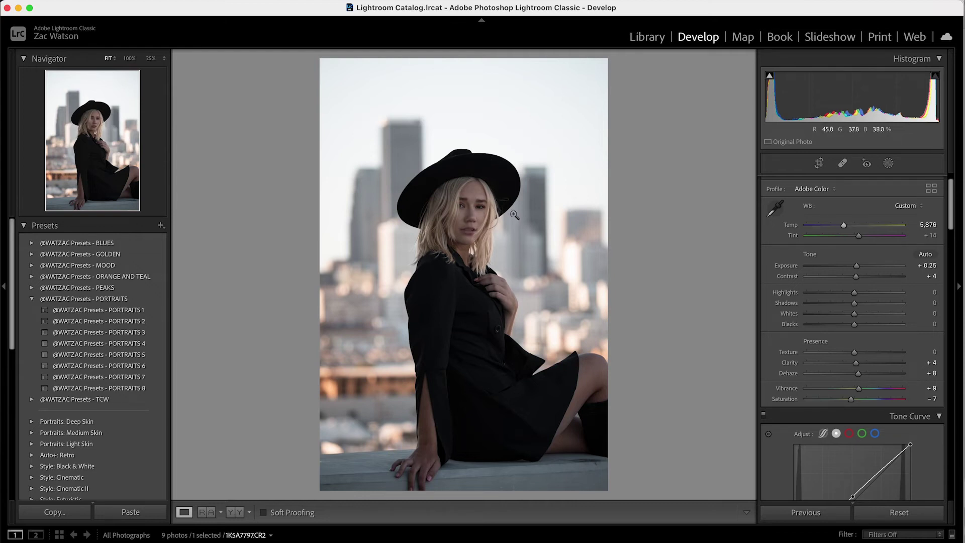
left_click(467, 229)
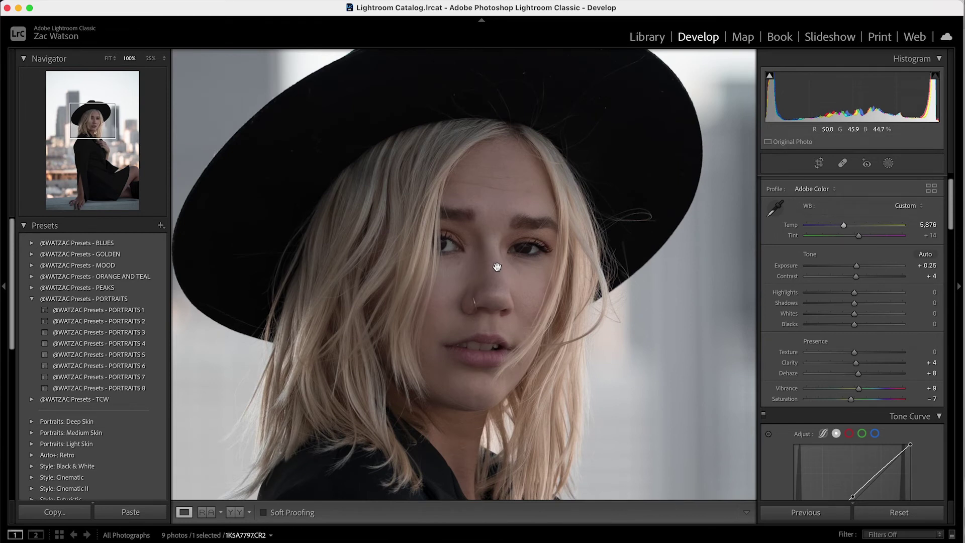
left_click(497, 266)
left_click(496, 259)
left_click(497, 257)
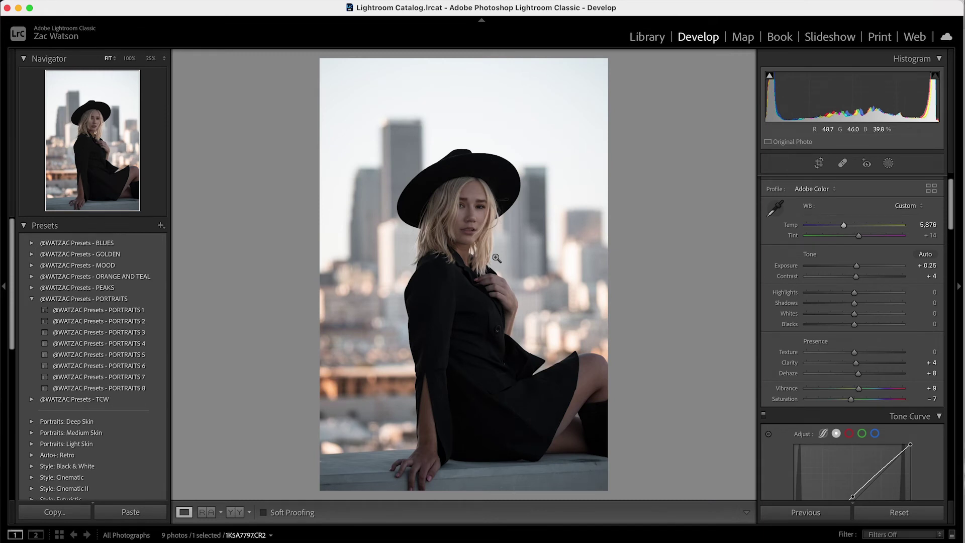
left_click(478, 222)
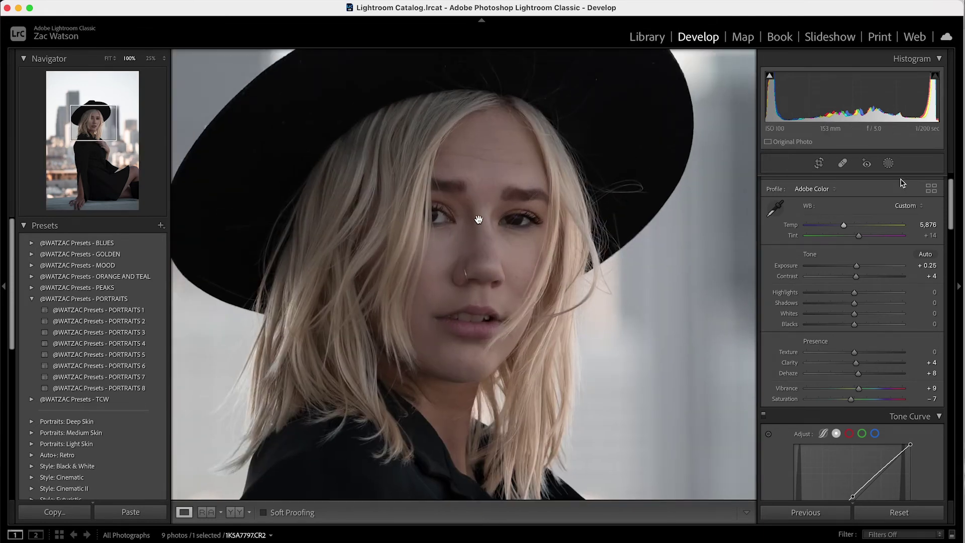
- Create another brush mask and paint over both of the woman's eyes at size 4 with Auto Mask on
left_click(887, 164)
left_click(776, 195)
left_click(835, 235)
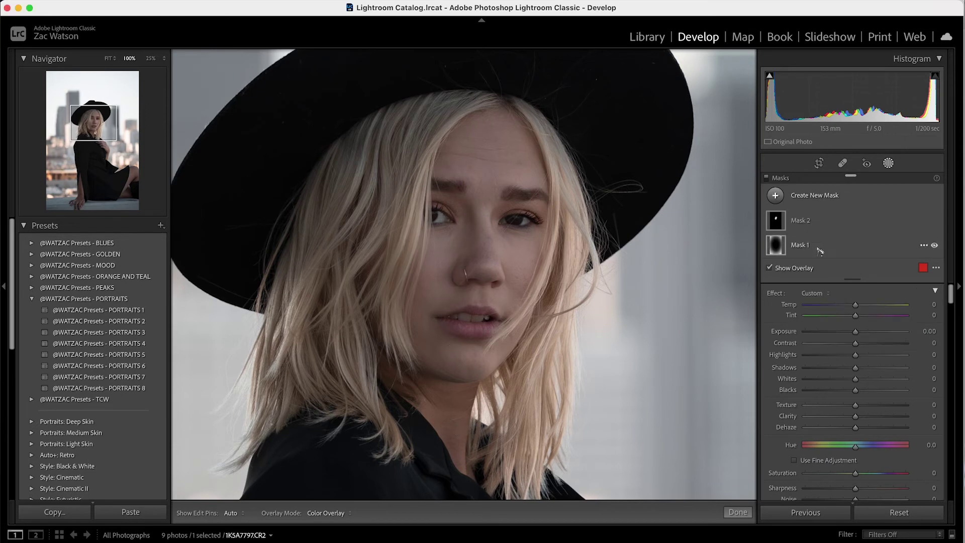
key("bracketleft")
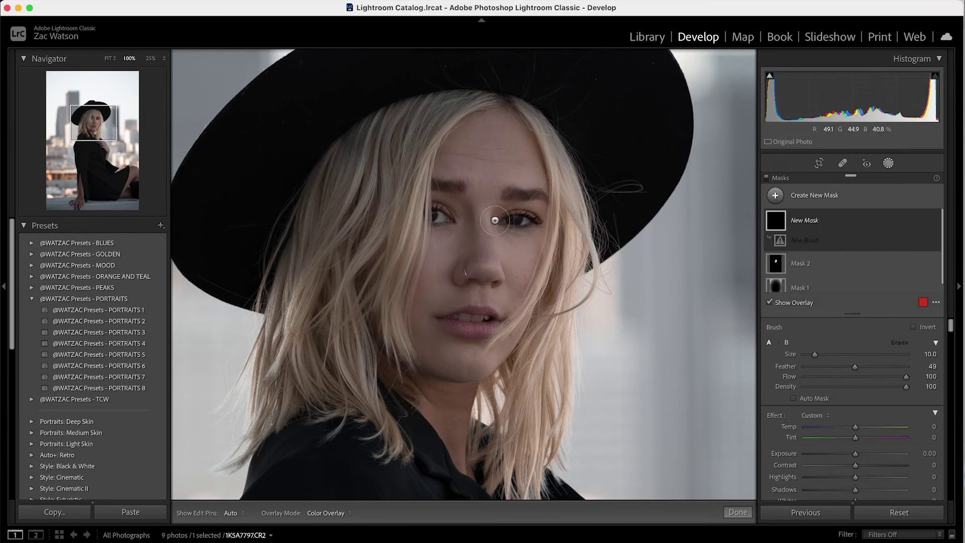
left_click(867, 399)
left_click_drag(444, 218, 442, 219)
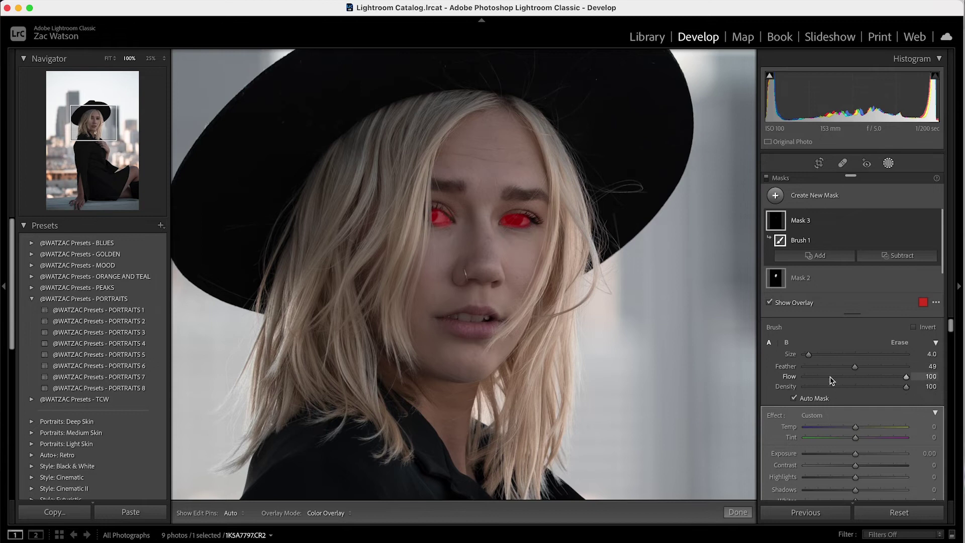
- Apply the Iris Enhance effect preset to the eye mask and hide its overlay
left_click(812, 415)
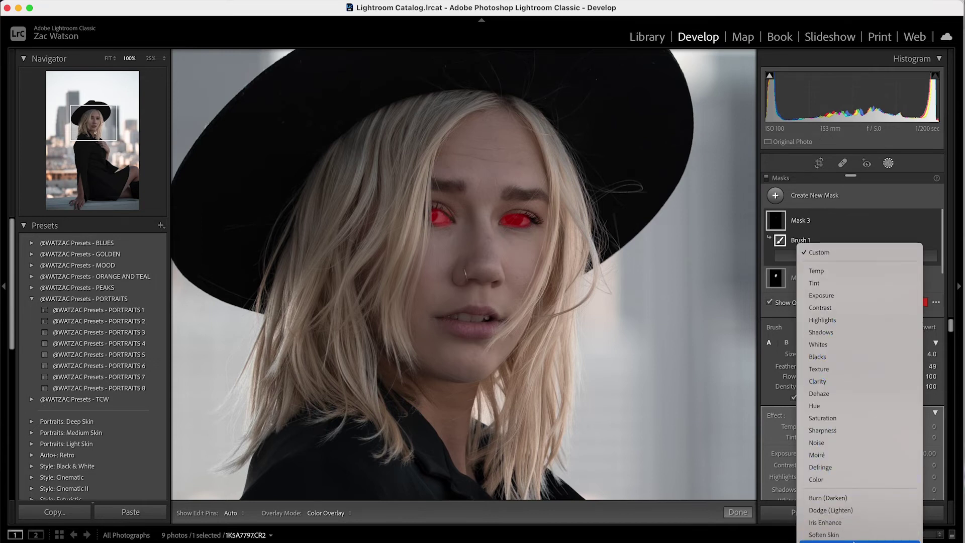
left_click(834, 522)
key("o")
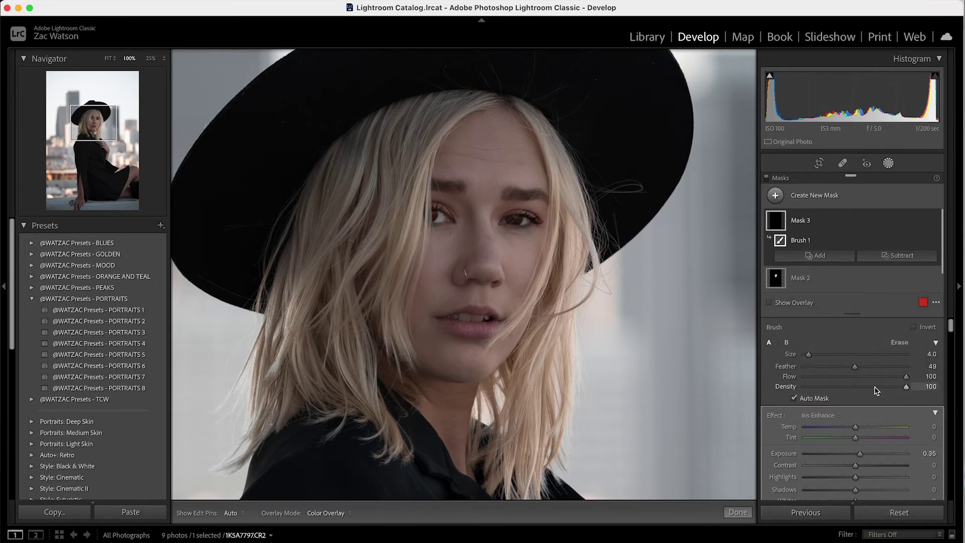
- Leave masking and compare the full portrait with its before view
left_click(888, 164)
left_click(624, 204)
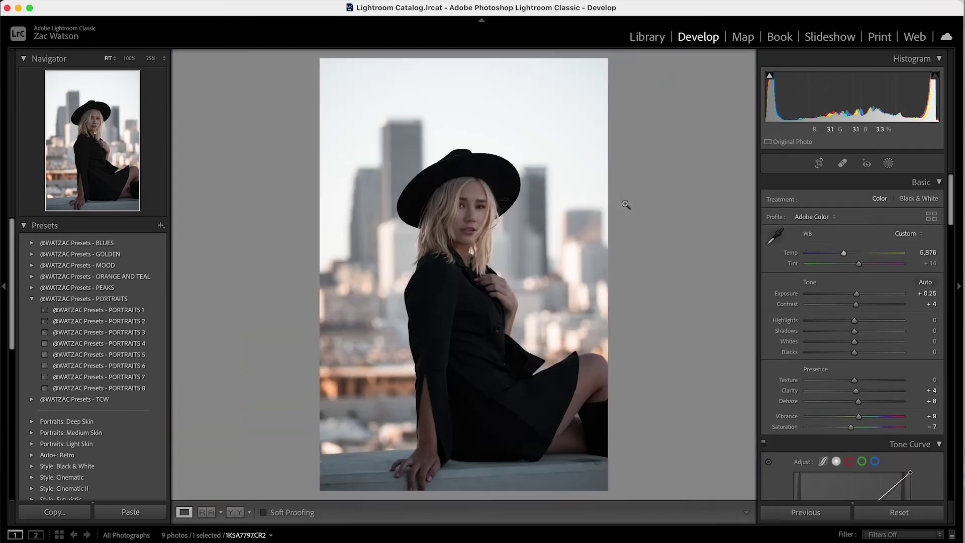
key("backslash")
key("backslash")
key("backslash")
key("backslash")
- Start a further brush mask on the portrait and look through the available effect presets
left_click(888, 163)
left_click(775, 195)
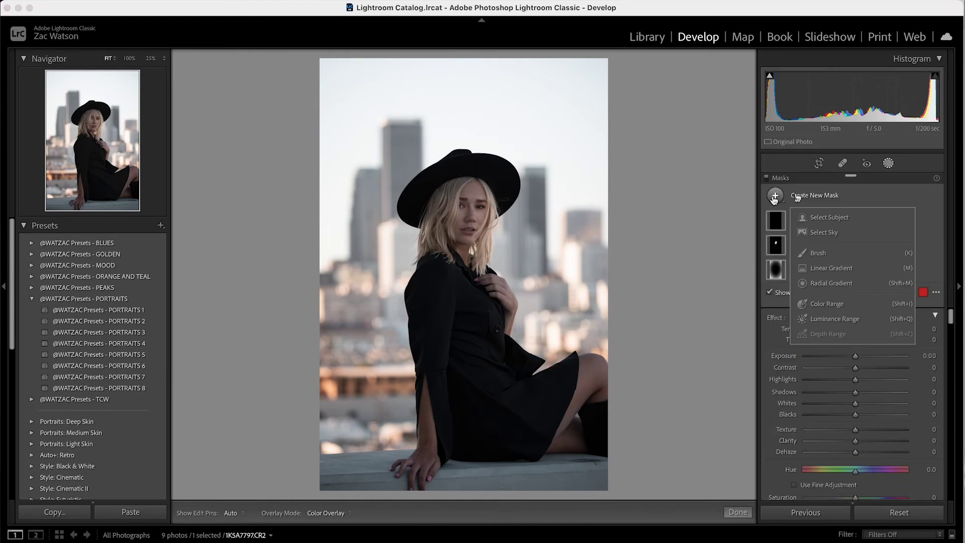
left_click(816, 254)
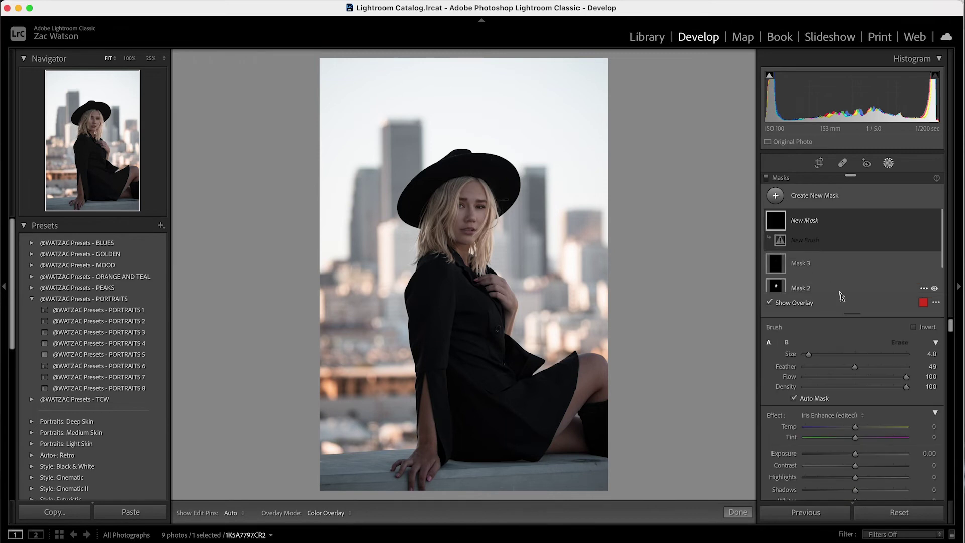
left_click(835, 417)
scroll(840, 465, "down", 5)
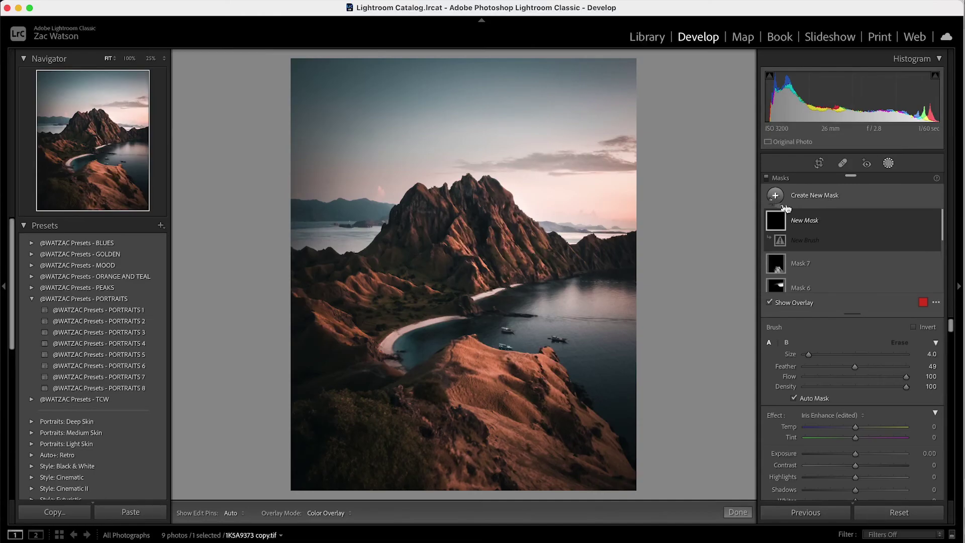
- Start a brush mask on the island photo and paint over the far beach strip at size 4 with Auto Mask
left_click(782, 202)
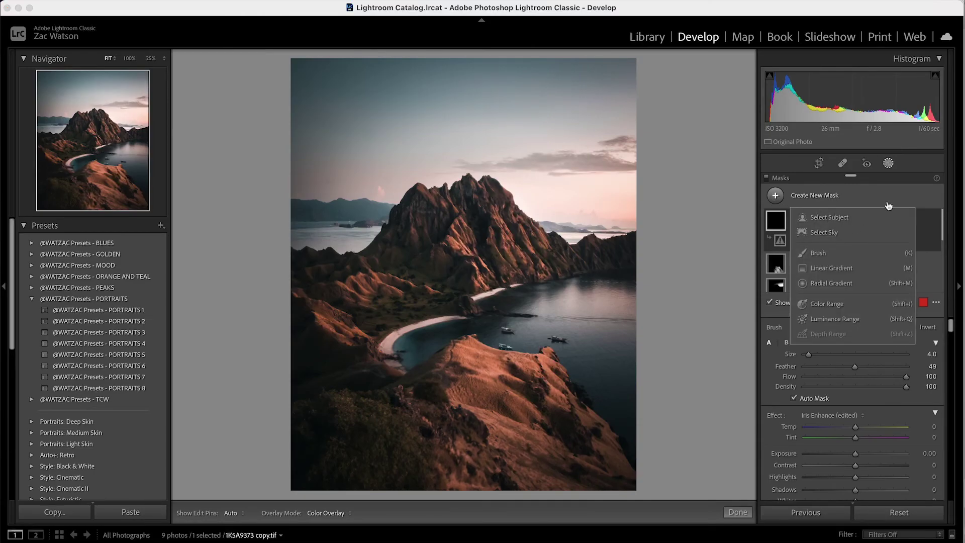
key("k")
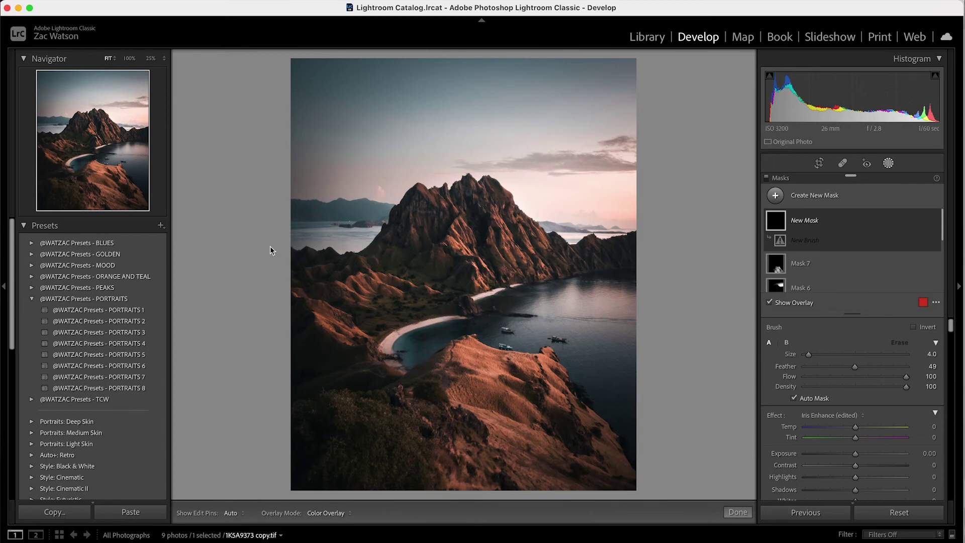
left_click(103, 150)
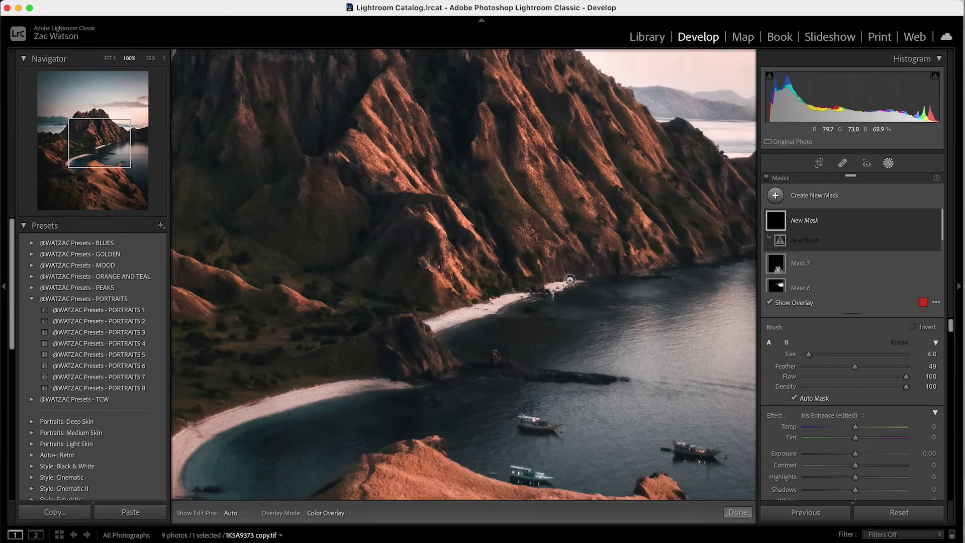
left_click(82, 145)
left_click_drag(82, 145, 79, 156)
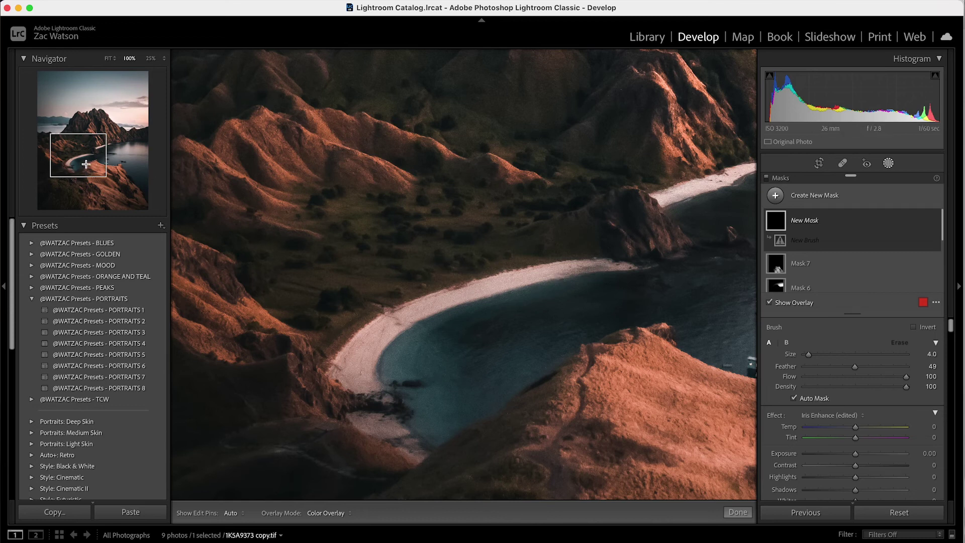
left_click_drag(86, 164, 110, 157)
key("h")
key("alt")
mouse_move(526, 225)
left_mouse_down()
mouse_move(460, 245)
mouse_move(458, 255)
mouse_move(407, 263)
left_mouse_up()
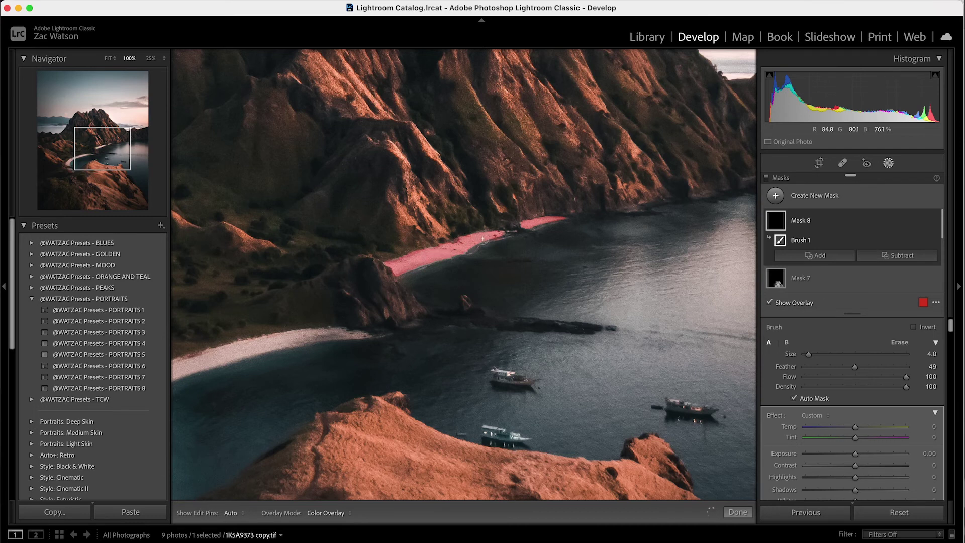
- Paint the mask along the upper stretch of the curved beach beside the bay
left_click(90, 158)
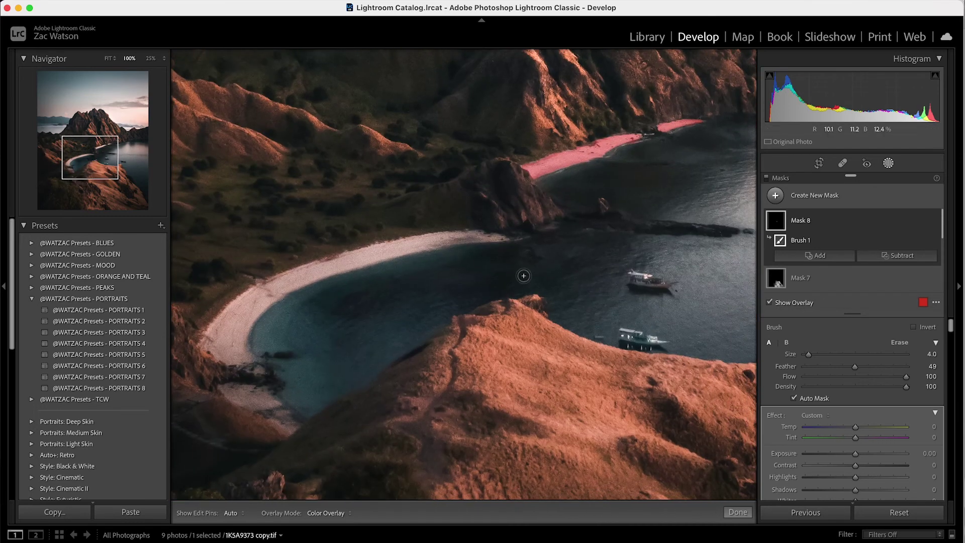
key("h")
mouse_move(408, 245)
left_mouse_down()
mouse_move(468, 239)
mouse_move(364, 250)
mouse_move(297, 277)
mouse_move(331, 271)
left_mouse_up()
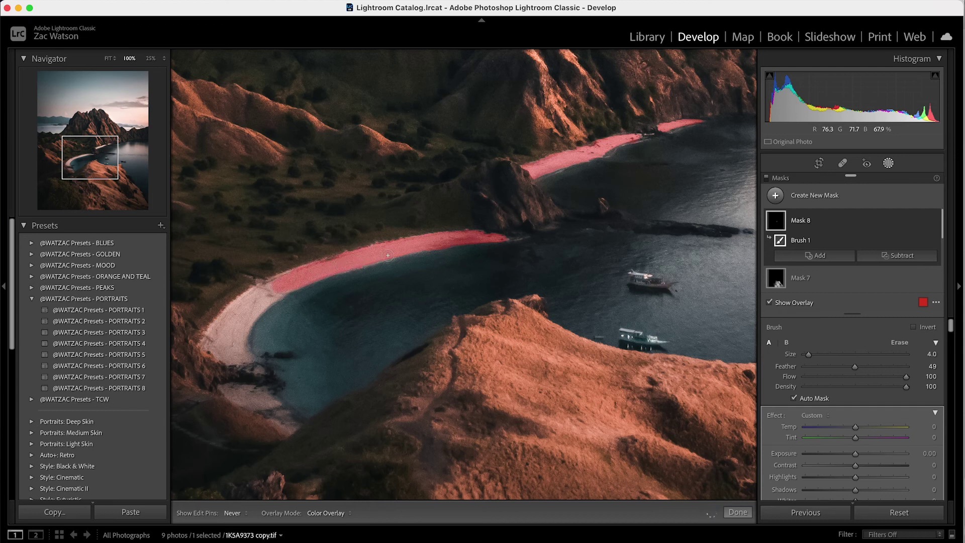
- Extend the mask down the rest of the curved beach and over the small sand patches below the rocks
left_click_drag(89, 159, 74, 160)
key("h")
left_click_drag(465, 262, 434, 278)
mouse_move(398, 306)
left_mouse_down()
mouse_move(381, 329)
mouse_move(422, 347)
mouse_move(430, 298)
mouse_move(447, 285)
left_mouse_up()
mouse_move(411, 318)
left_mouse_down()
mouse_move(410, 349)
mouse_move(420, 325)
left_mouse_up()
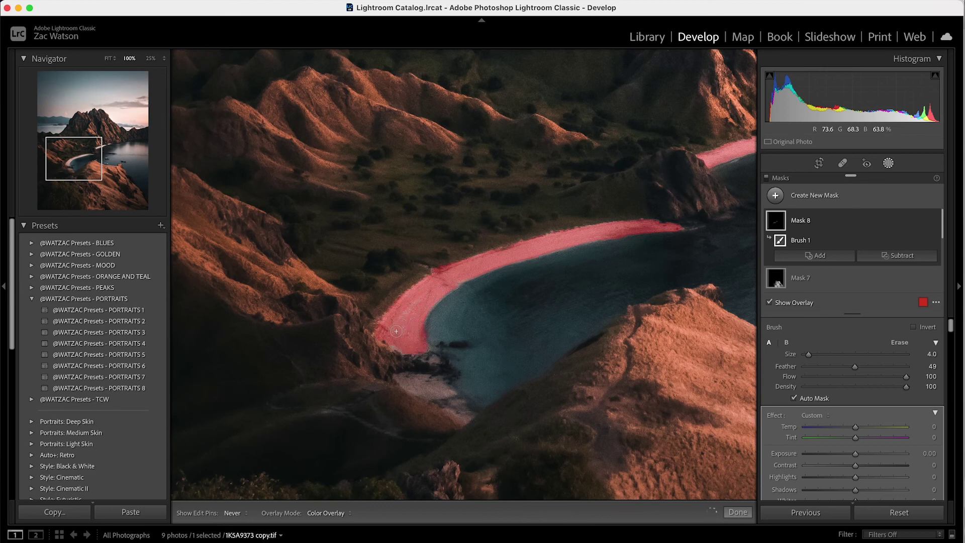
left_click(377, 332)
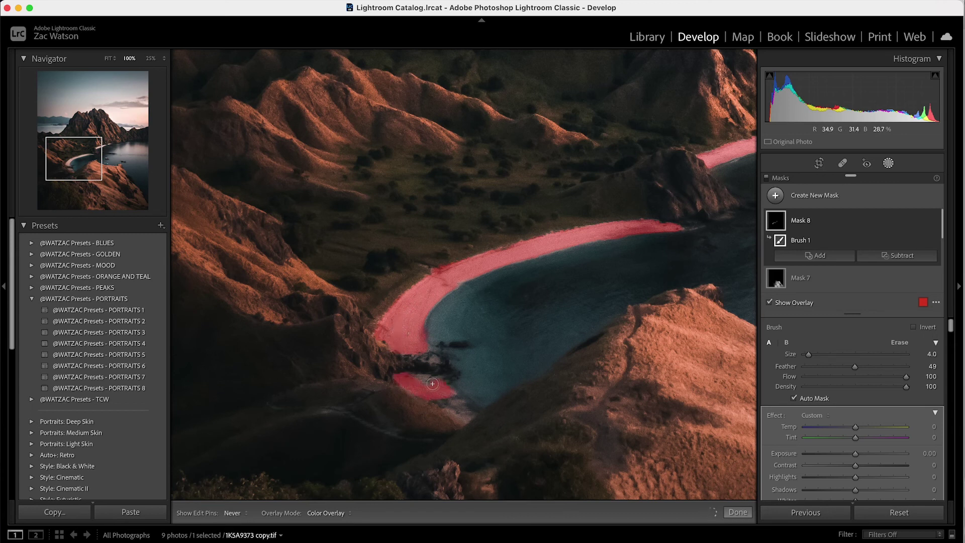
left_click(449, 390)
key("h")
key("h")
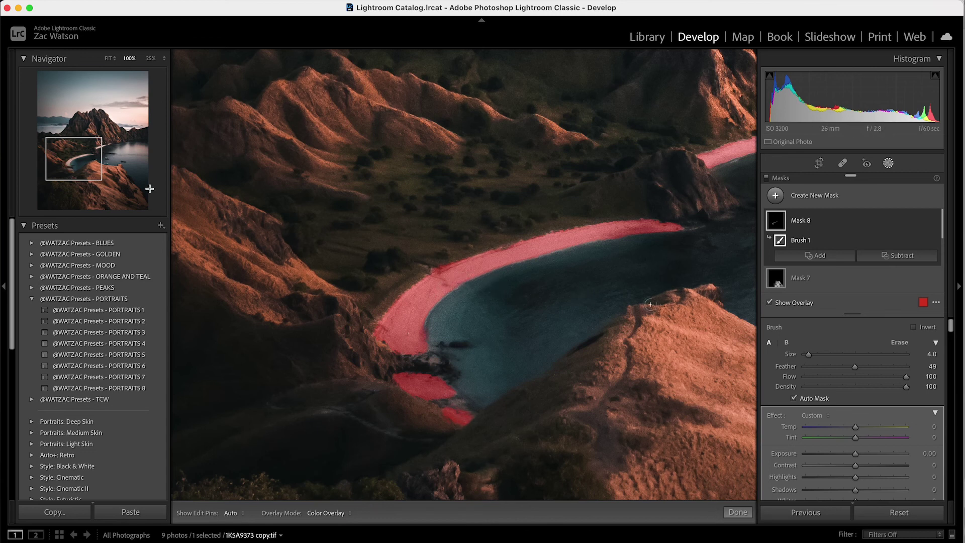
- Hide the mask overlay and set the beach mask's exposure to 0.38
key("o")
left_click_drag(881, 453, 895, 446)
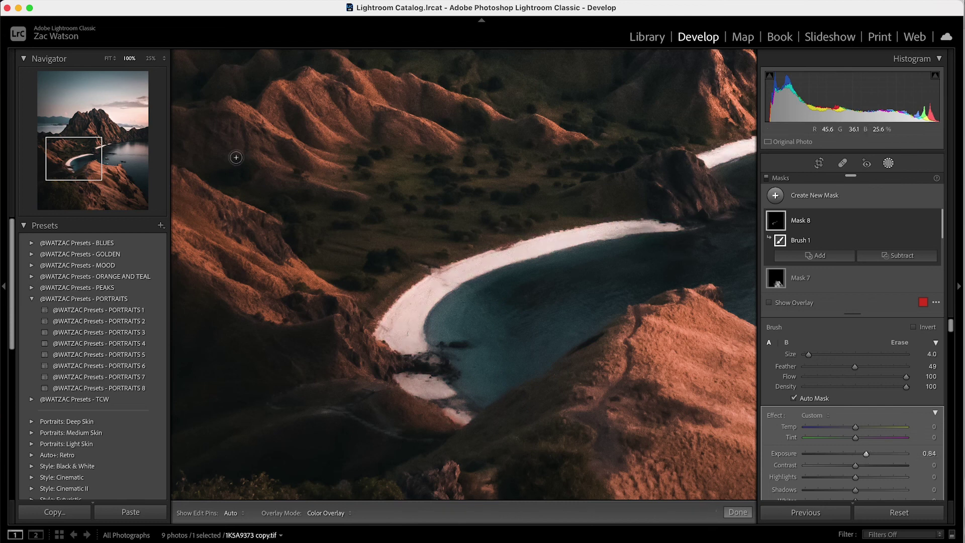
key("z")
left_click_drag(871, 450, 863, 457)
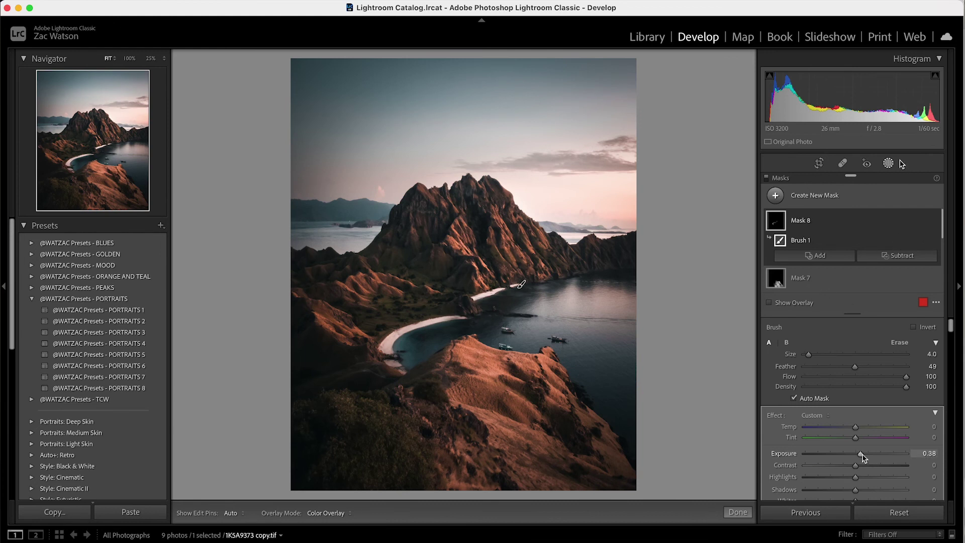
scroll(840, 402, "down", 2)
scroll(839, 402, "up", 2)
key("z")
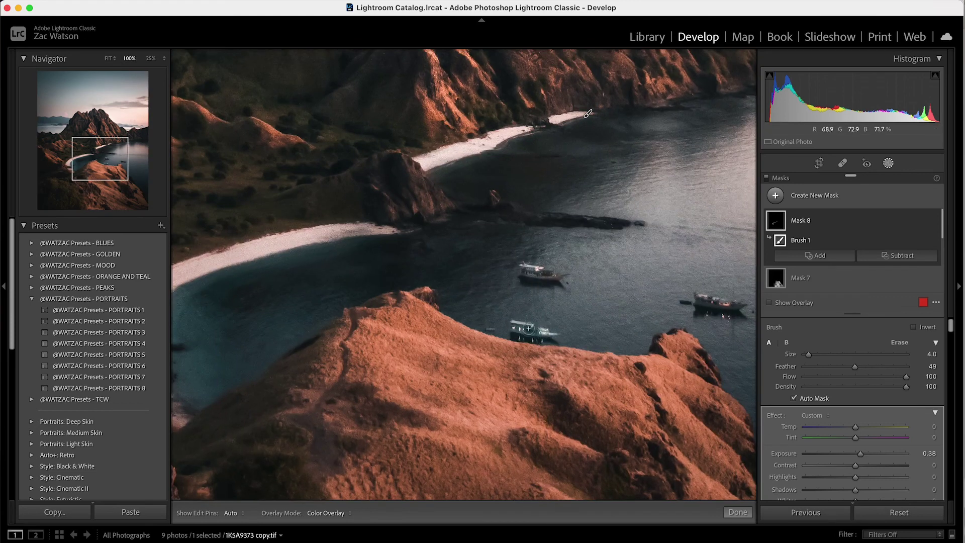
key("z")
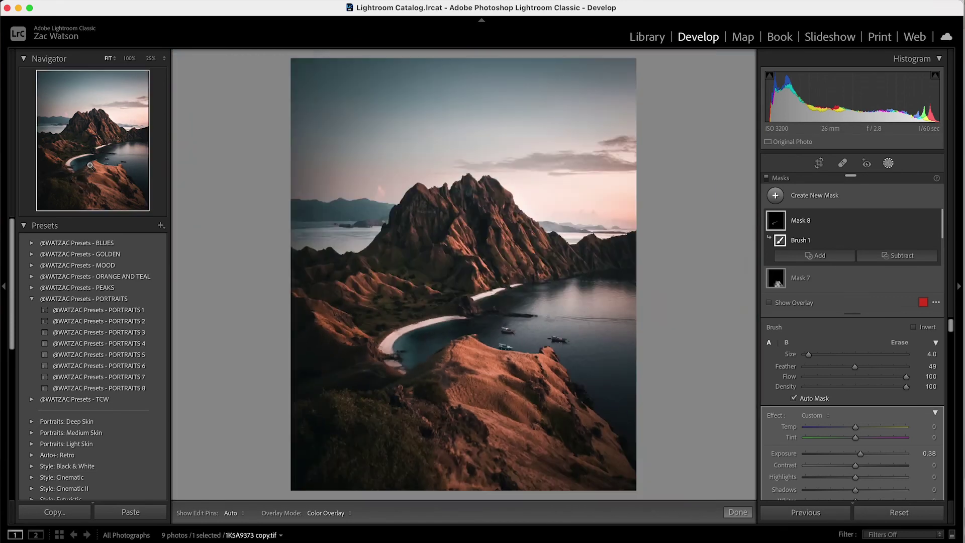